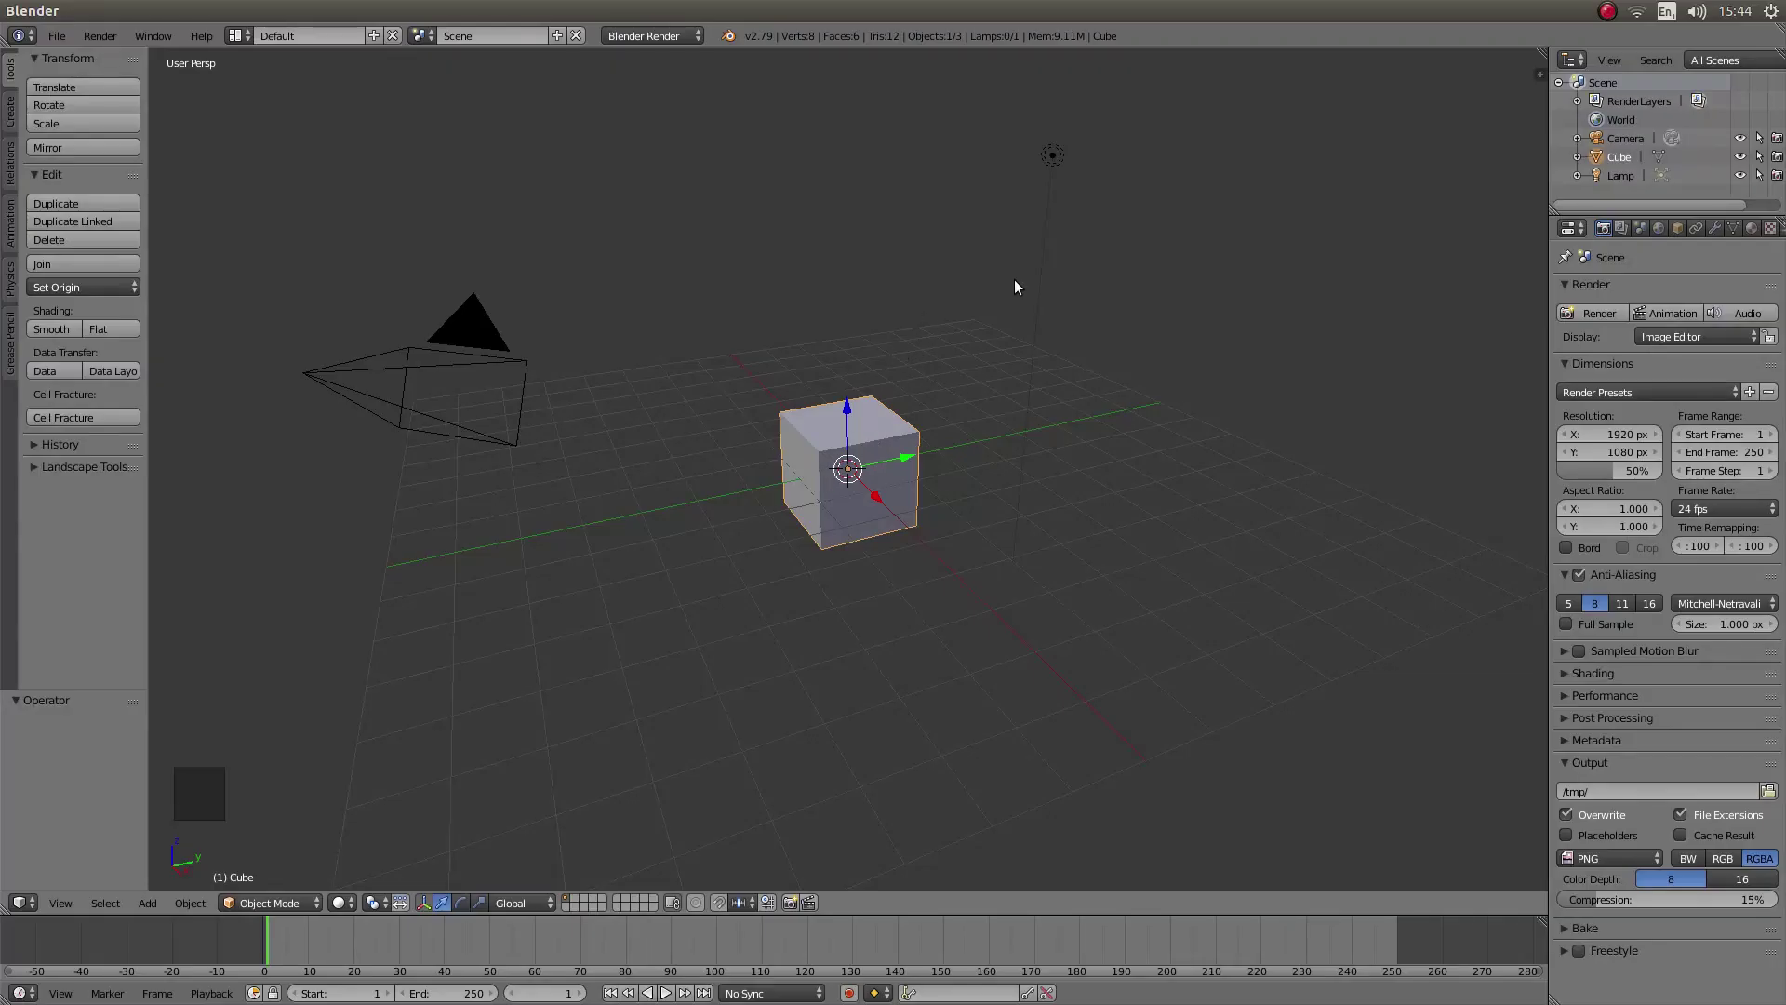
- Delete the default cube so only the camera and lamp remain
key("x")
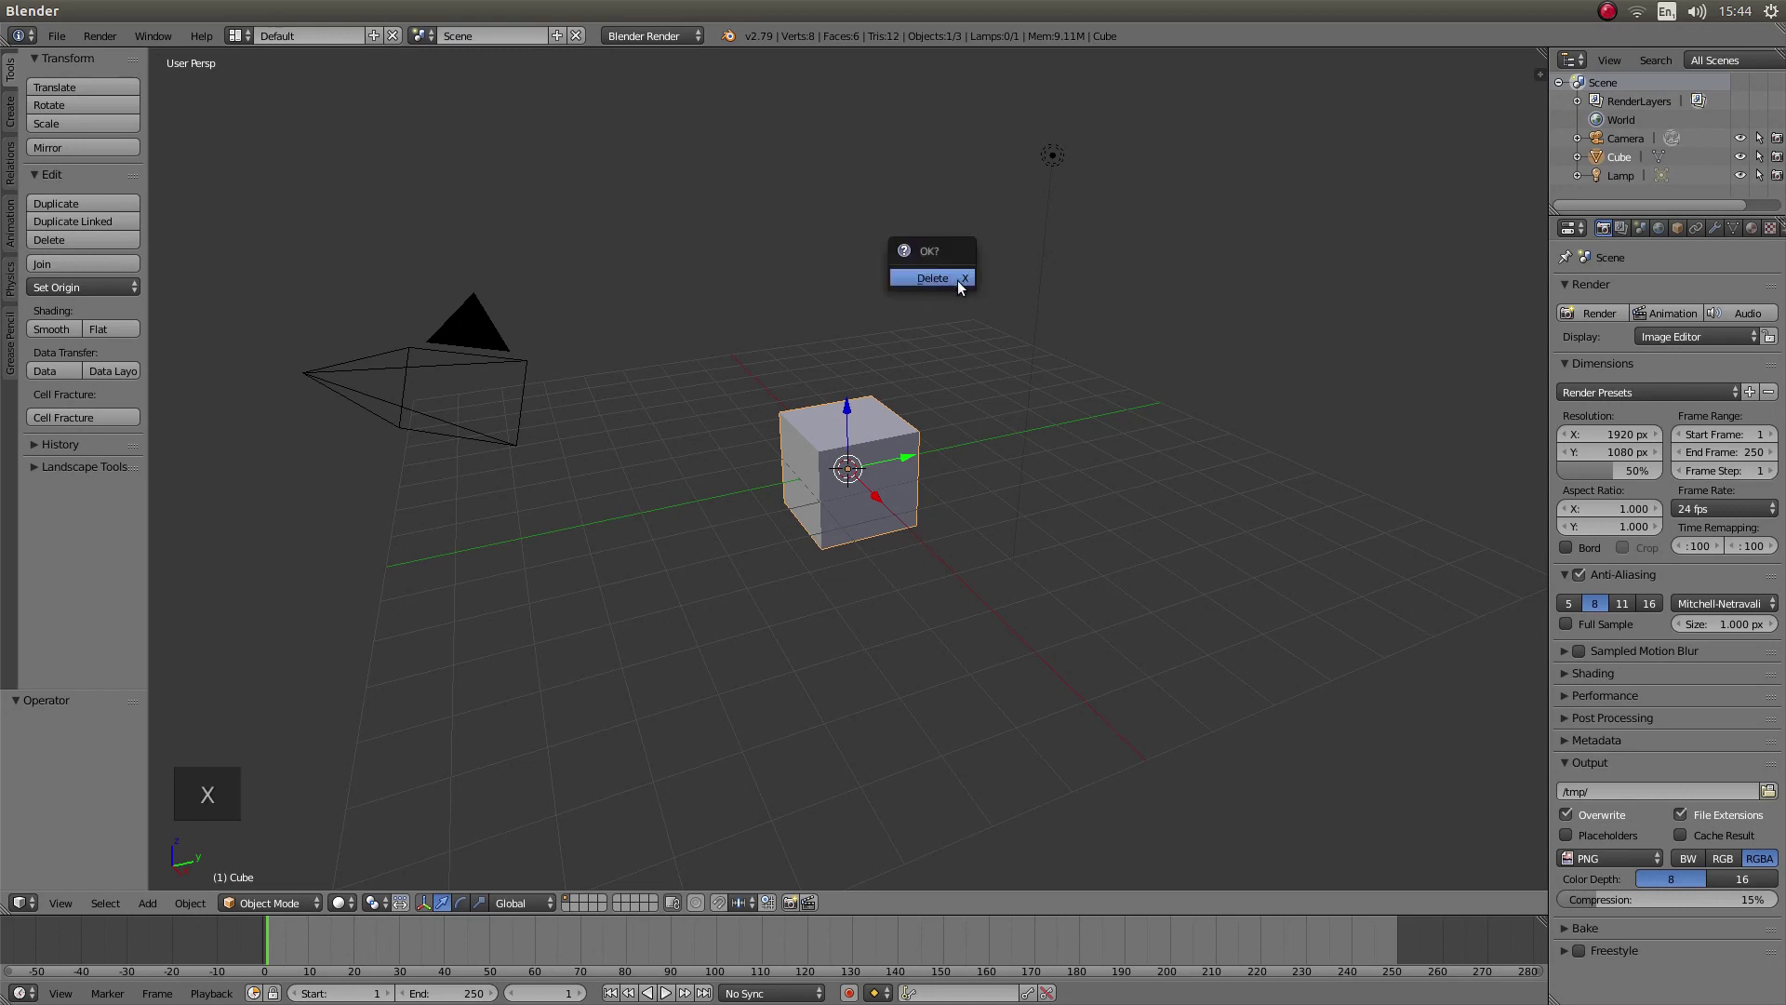
left_click(946, 278)
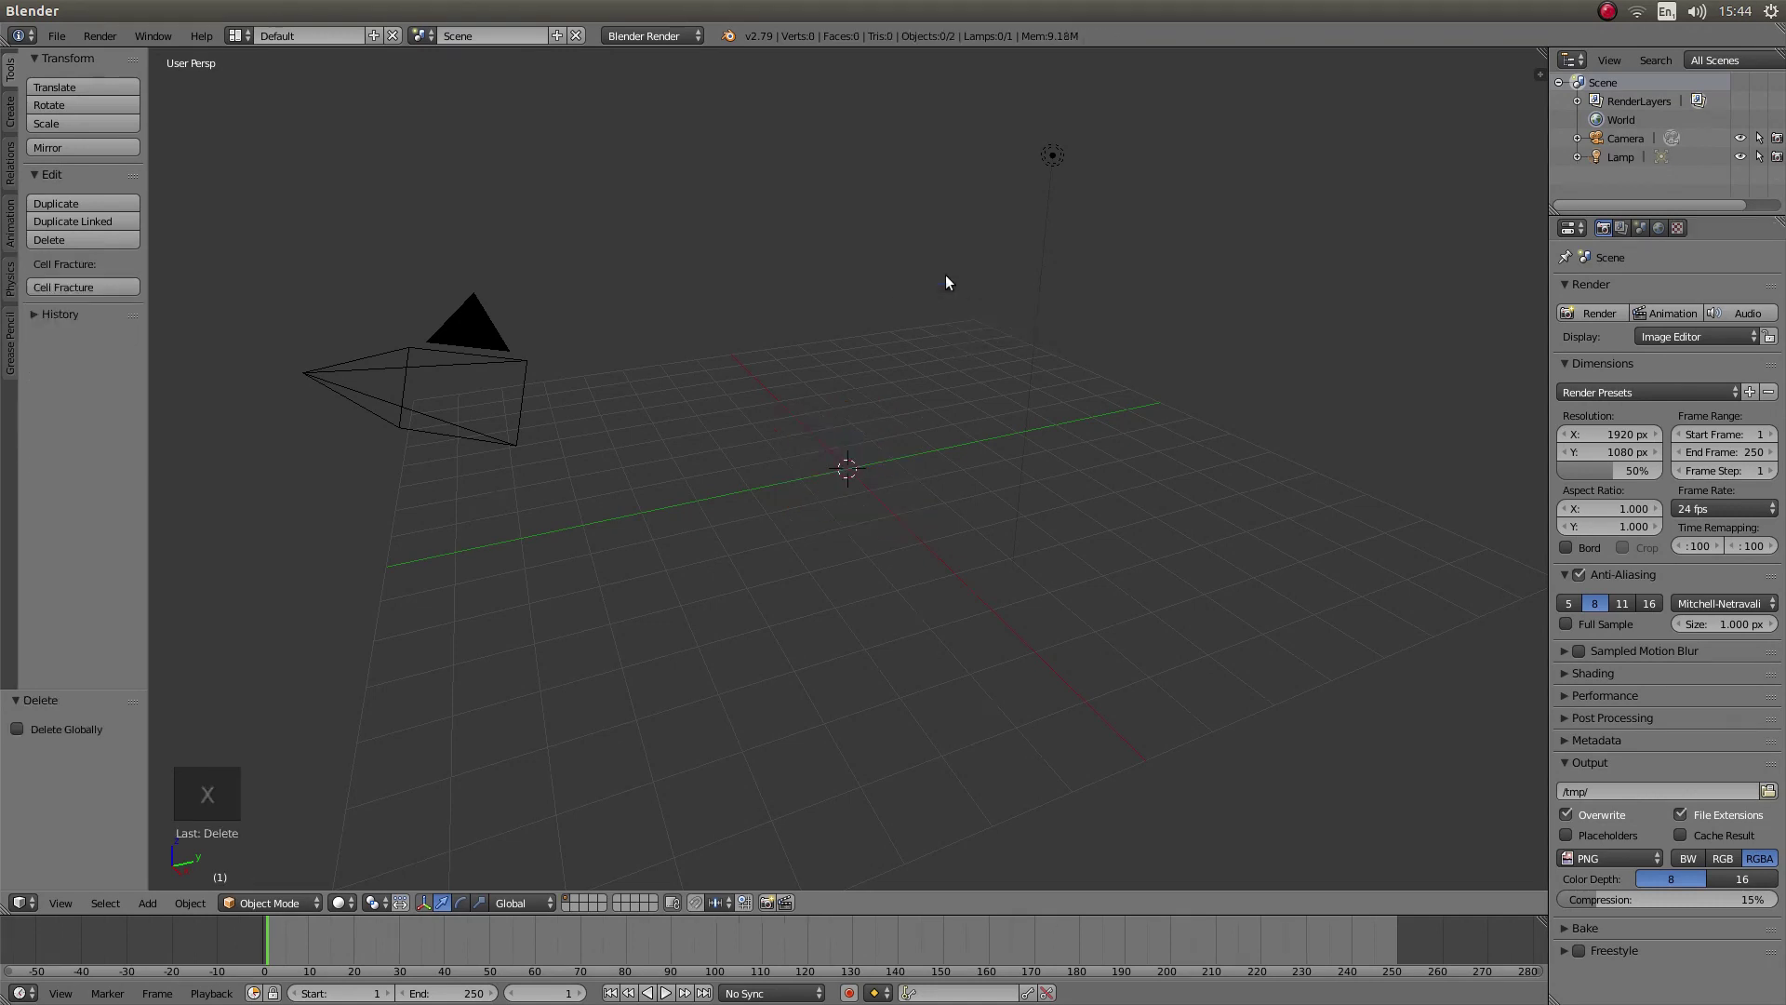
- From top view, add a circle mesh at the origin with 10 vertices
key("KP_7")
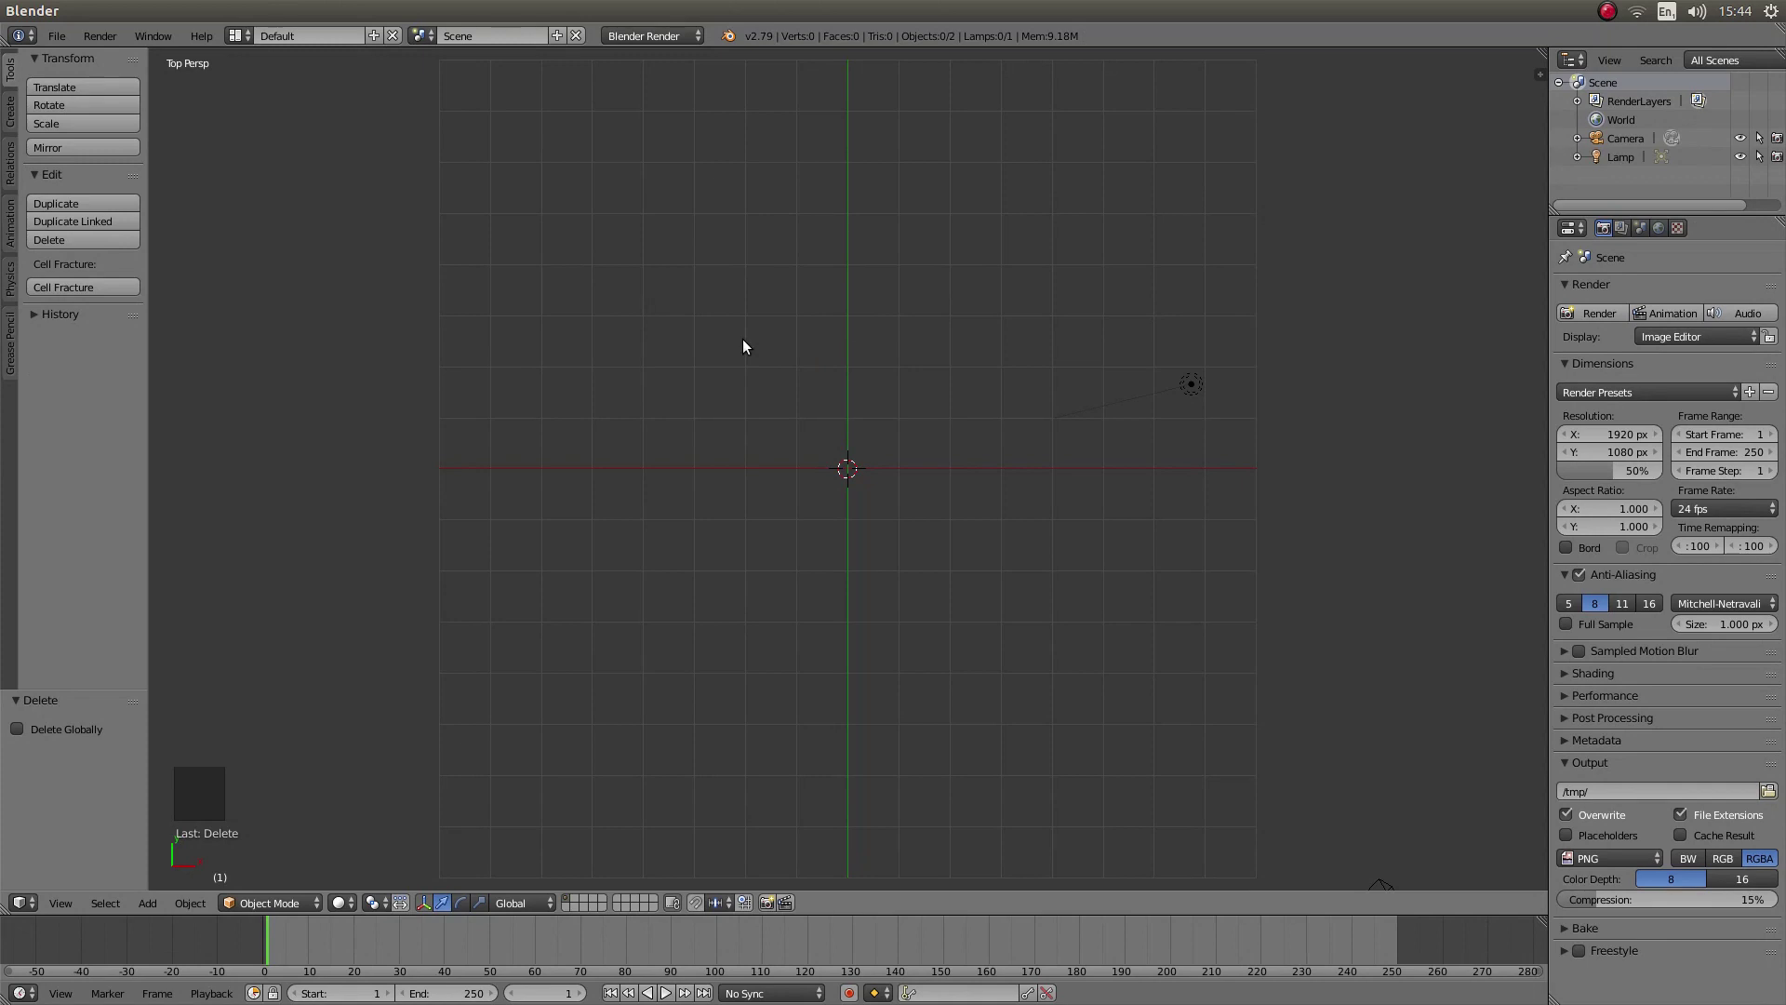
key("shift+a")
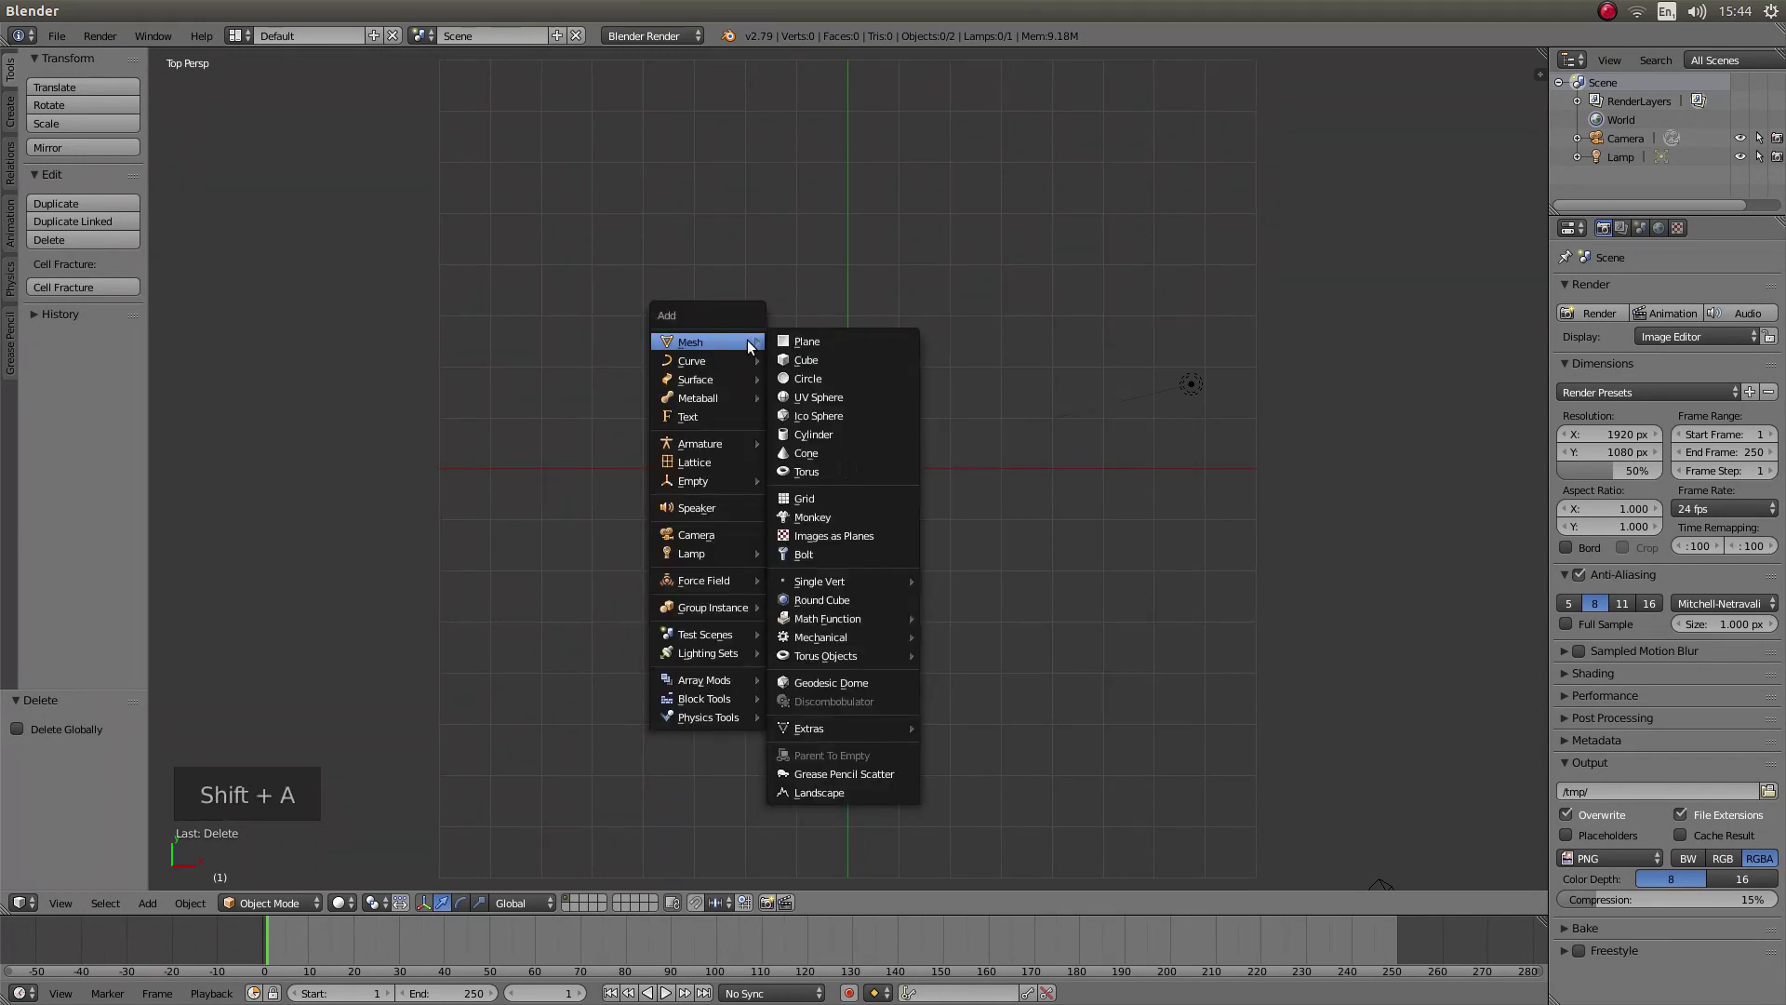
left_click(824, 377)
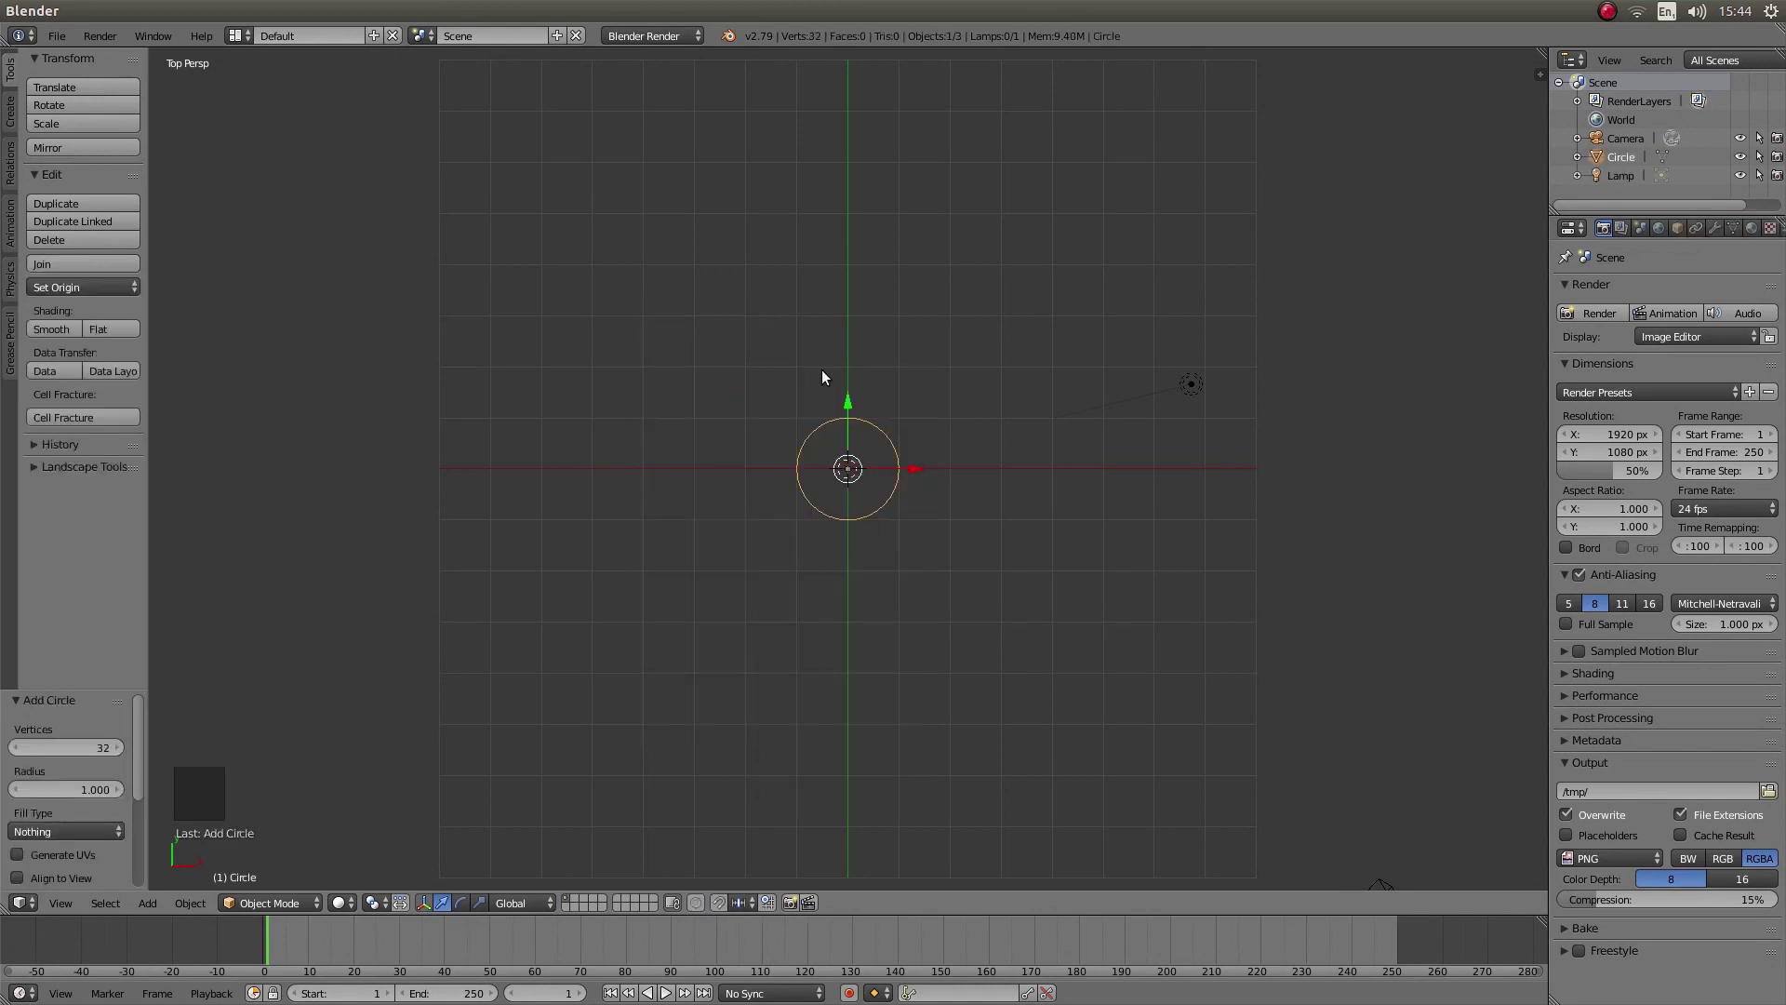
scroll(1070, 379, "up", 4)
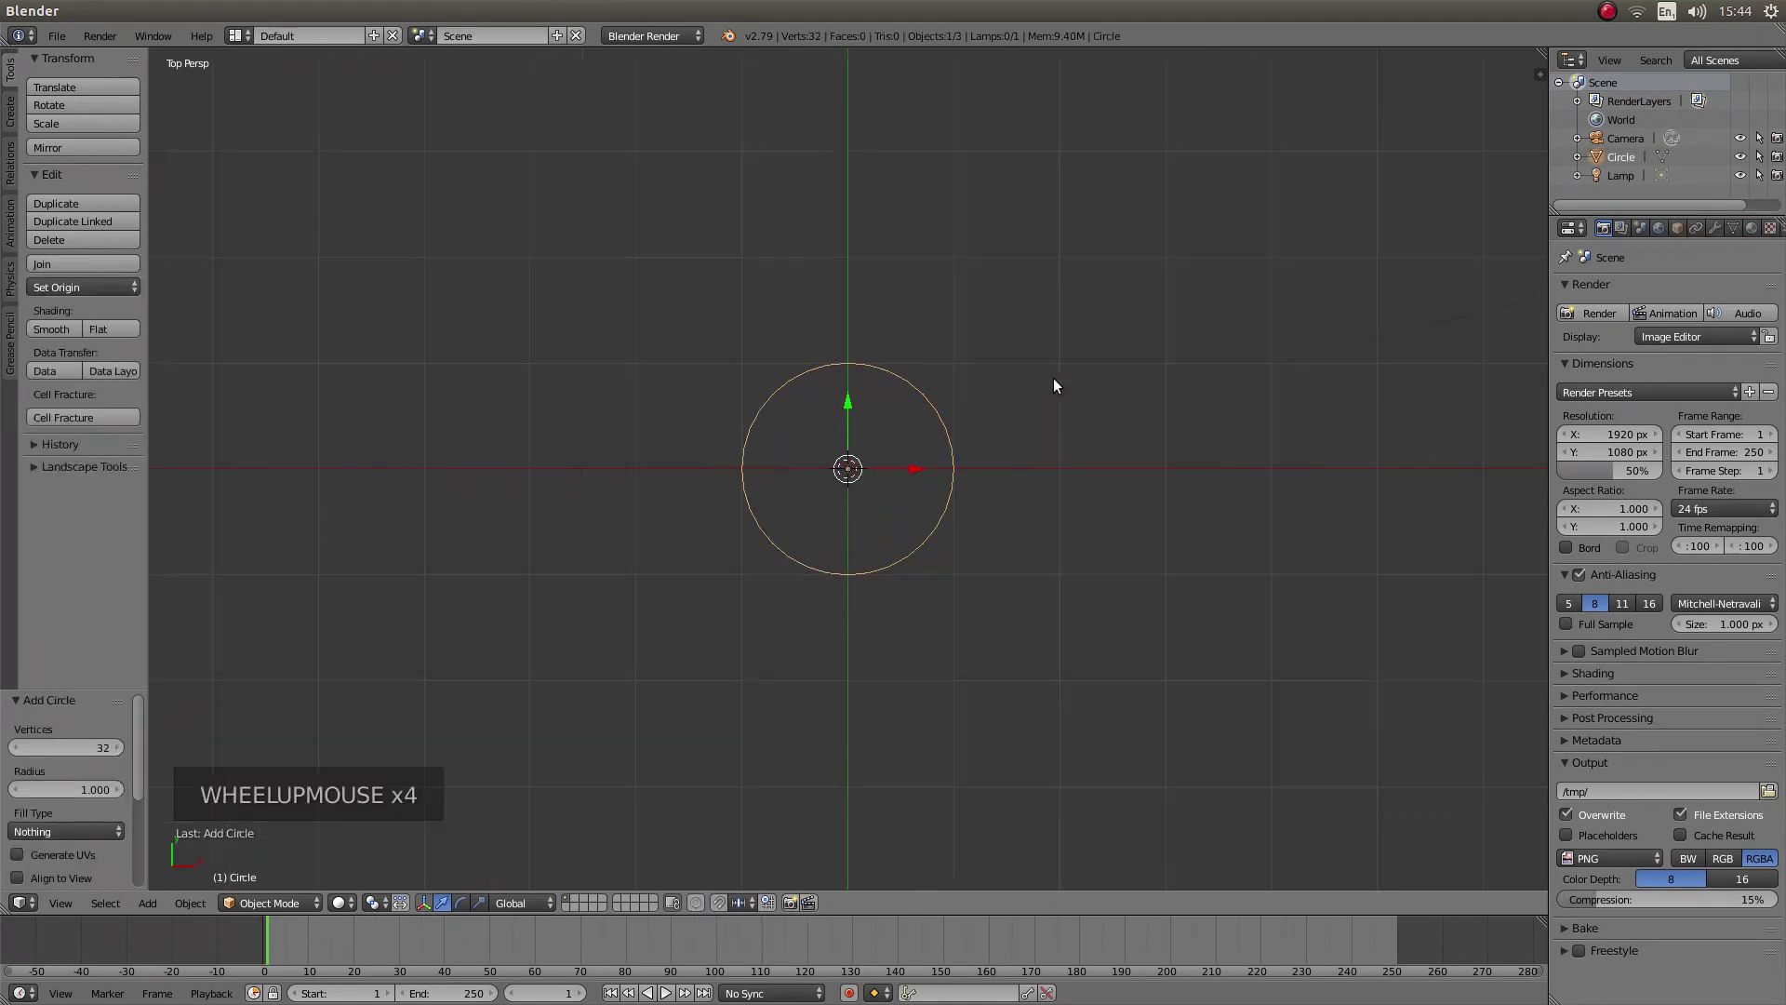
scroll(1054, 384, "up", 3)
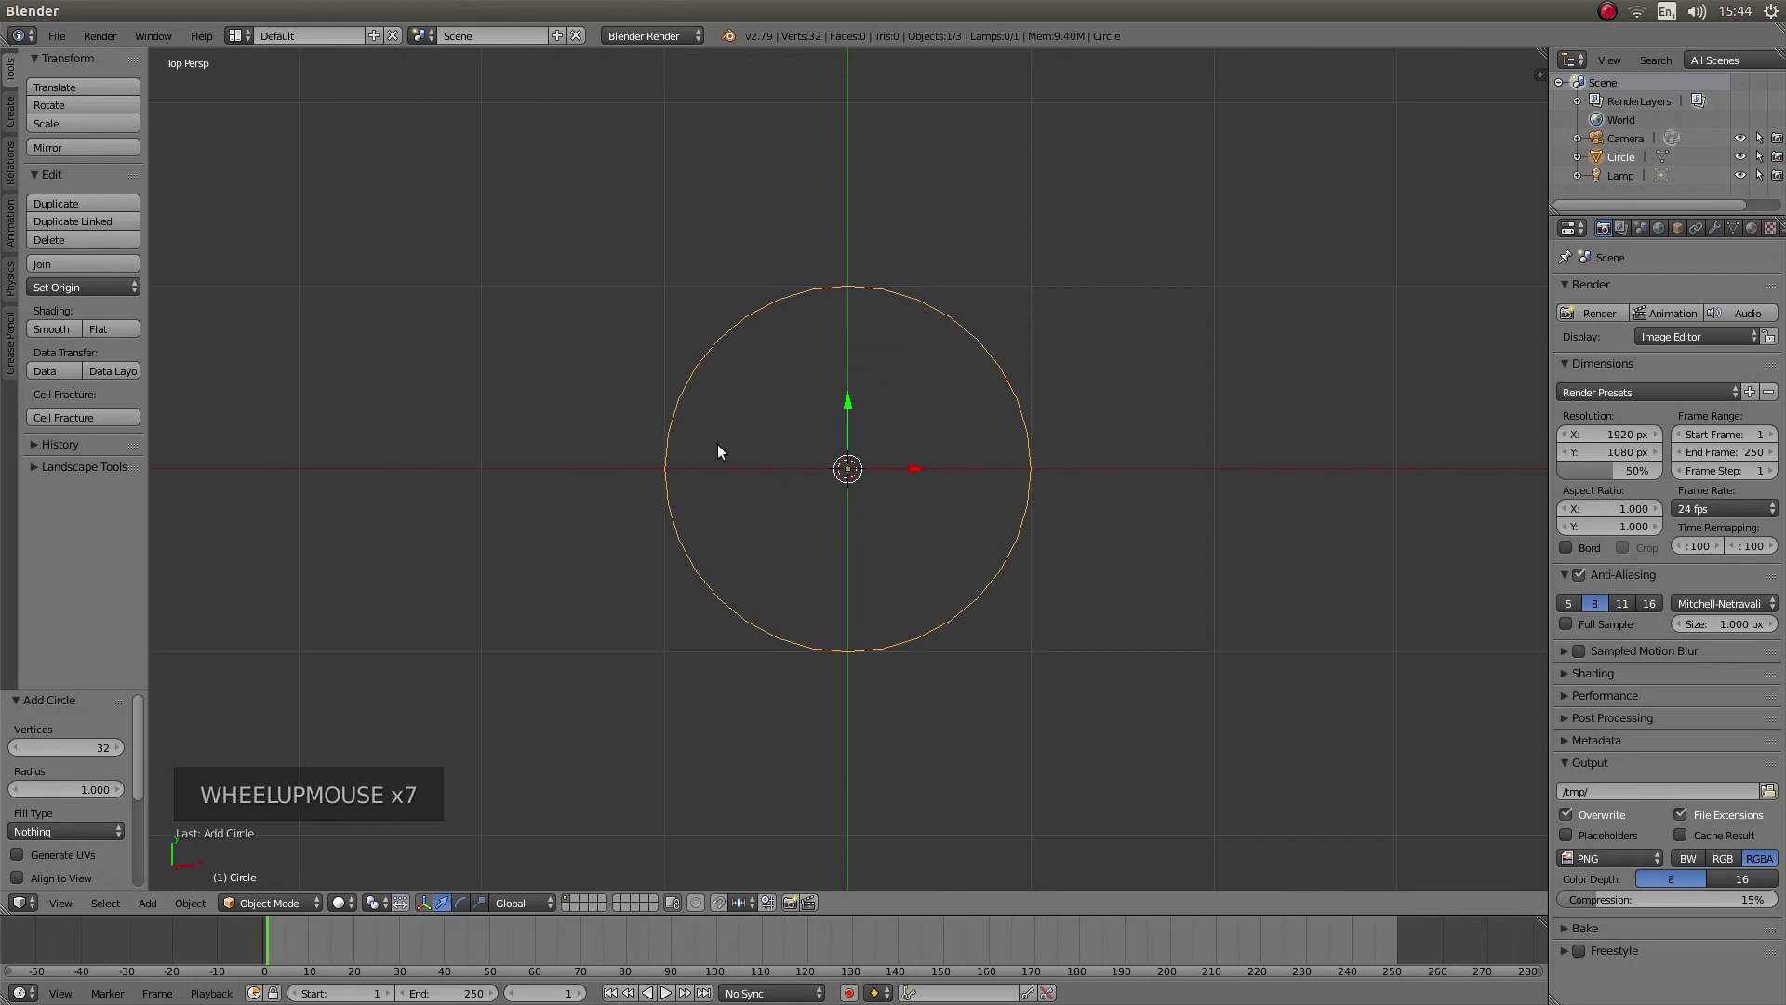
left_click(75, 744)
type("1")
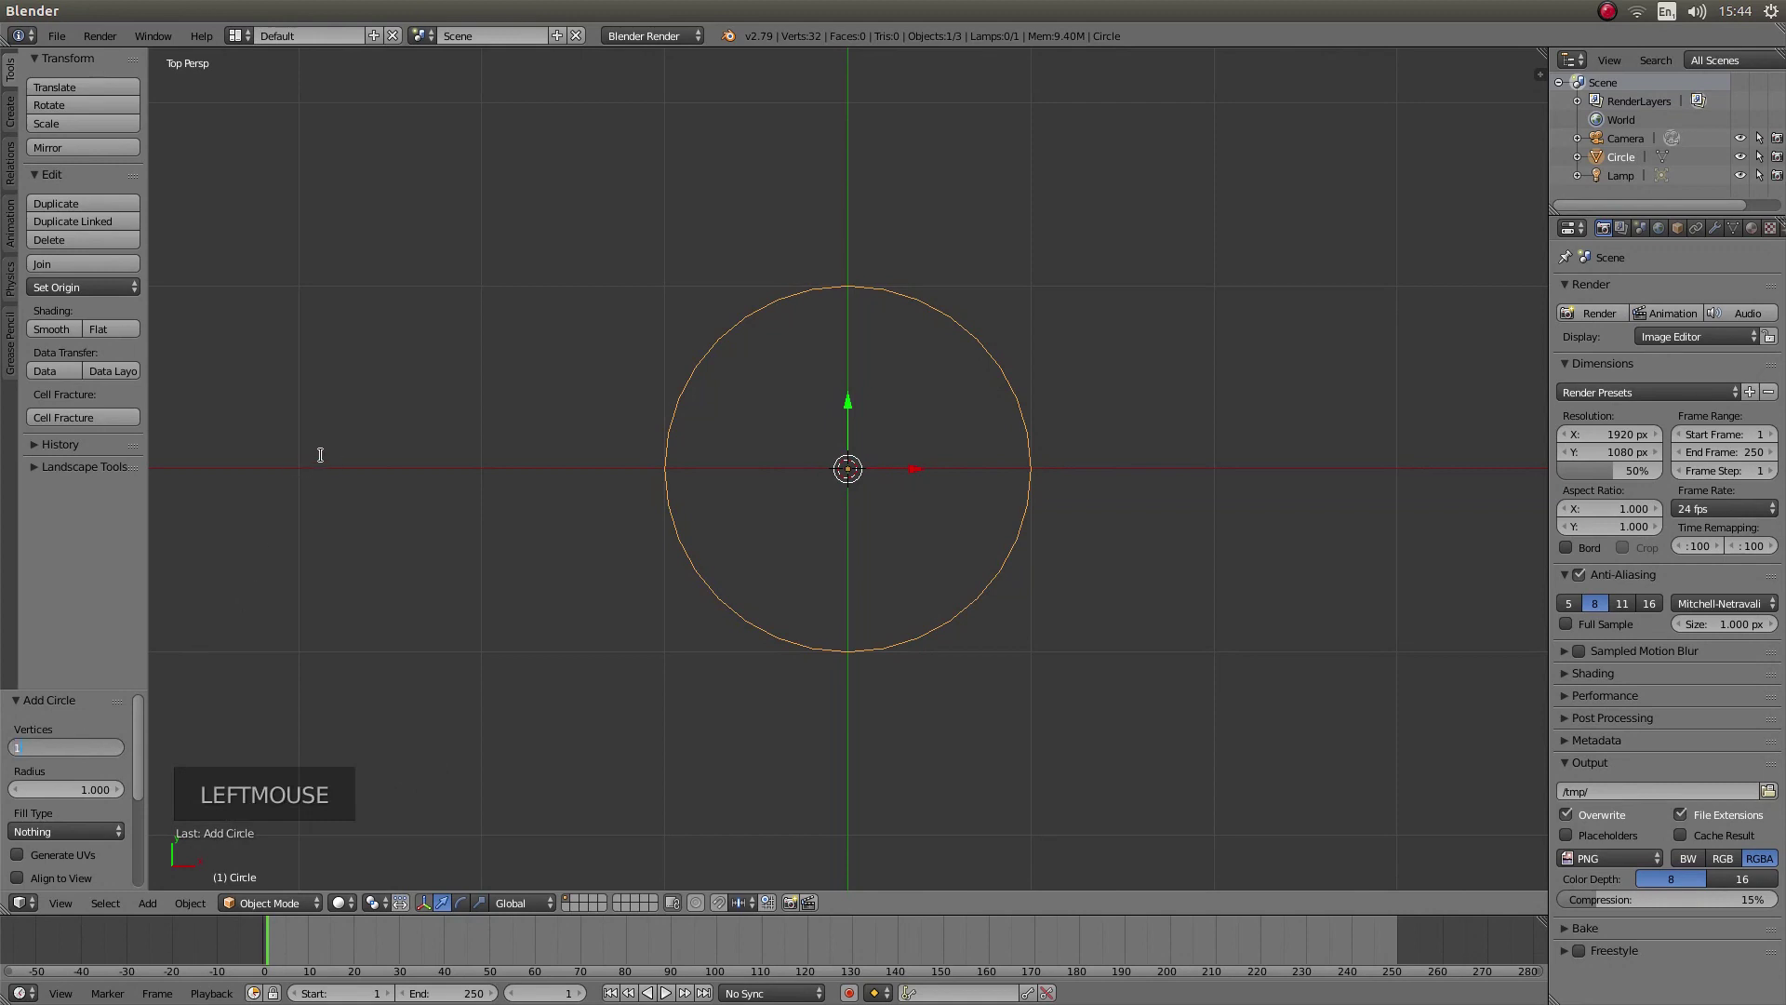
type("0")
key("Return")
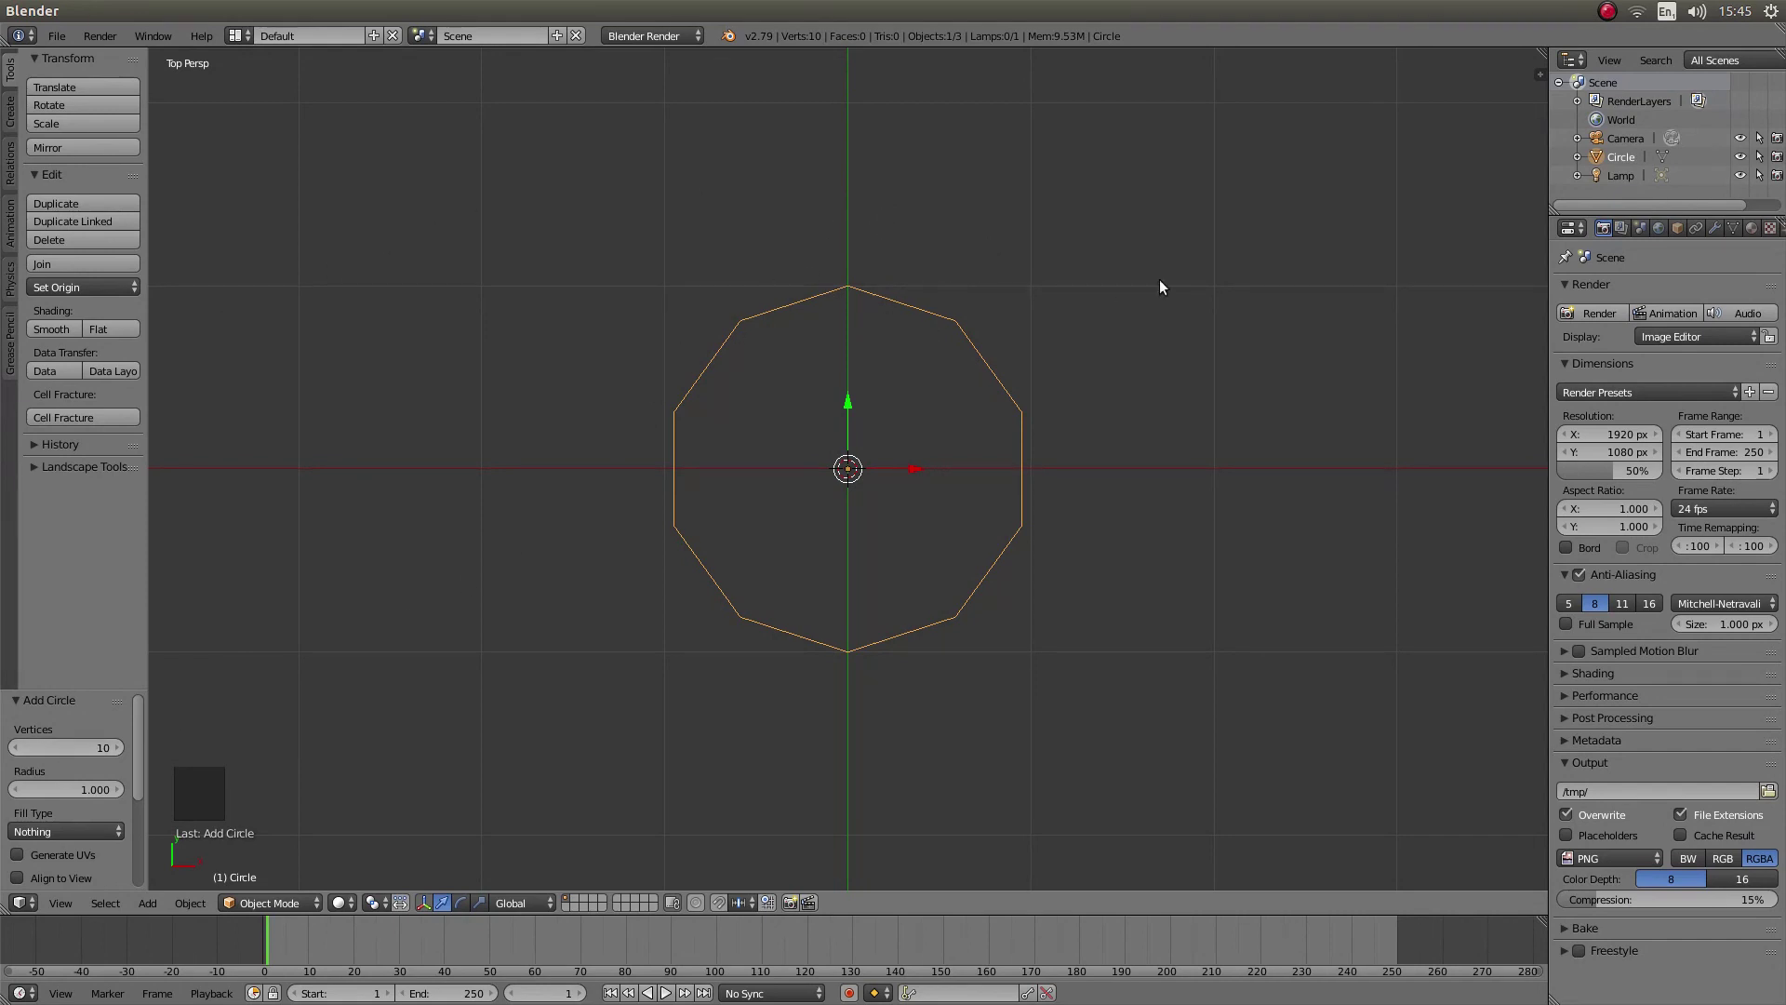
- In Edit Mode, extrude the circle's vertices and scale them to 0 to form ten centre-meeting wedges
key("Tab")
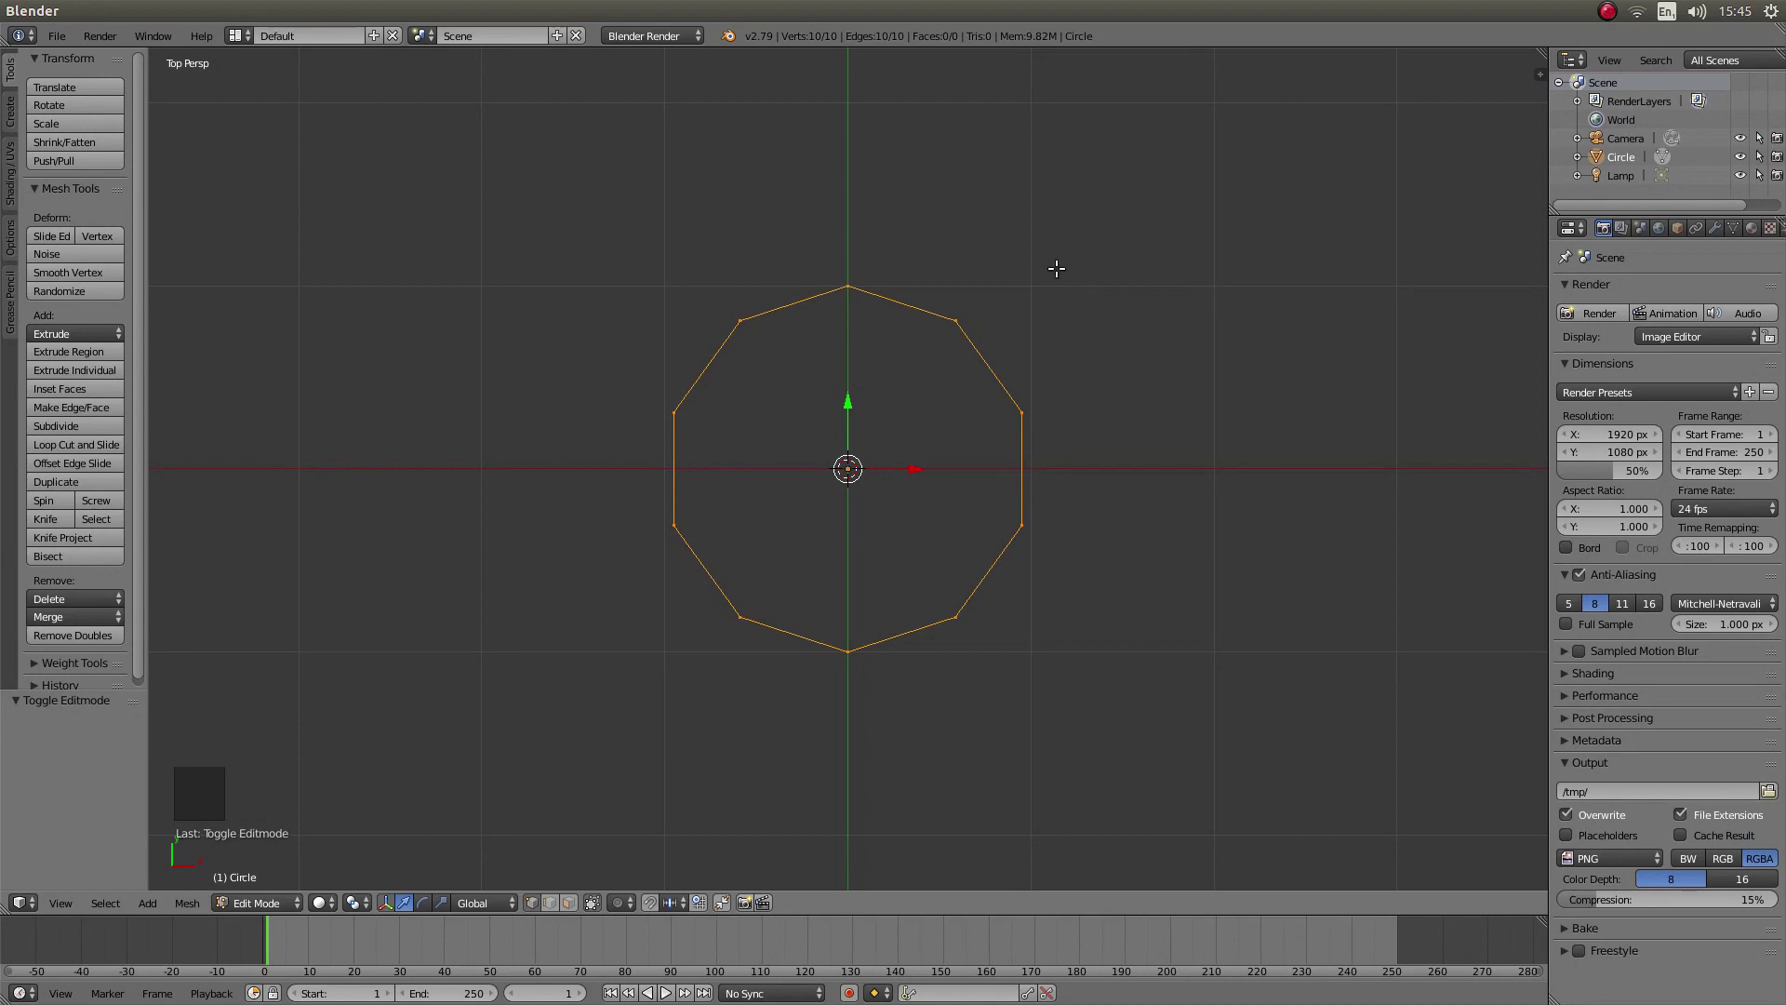
key("e")
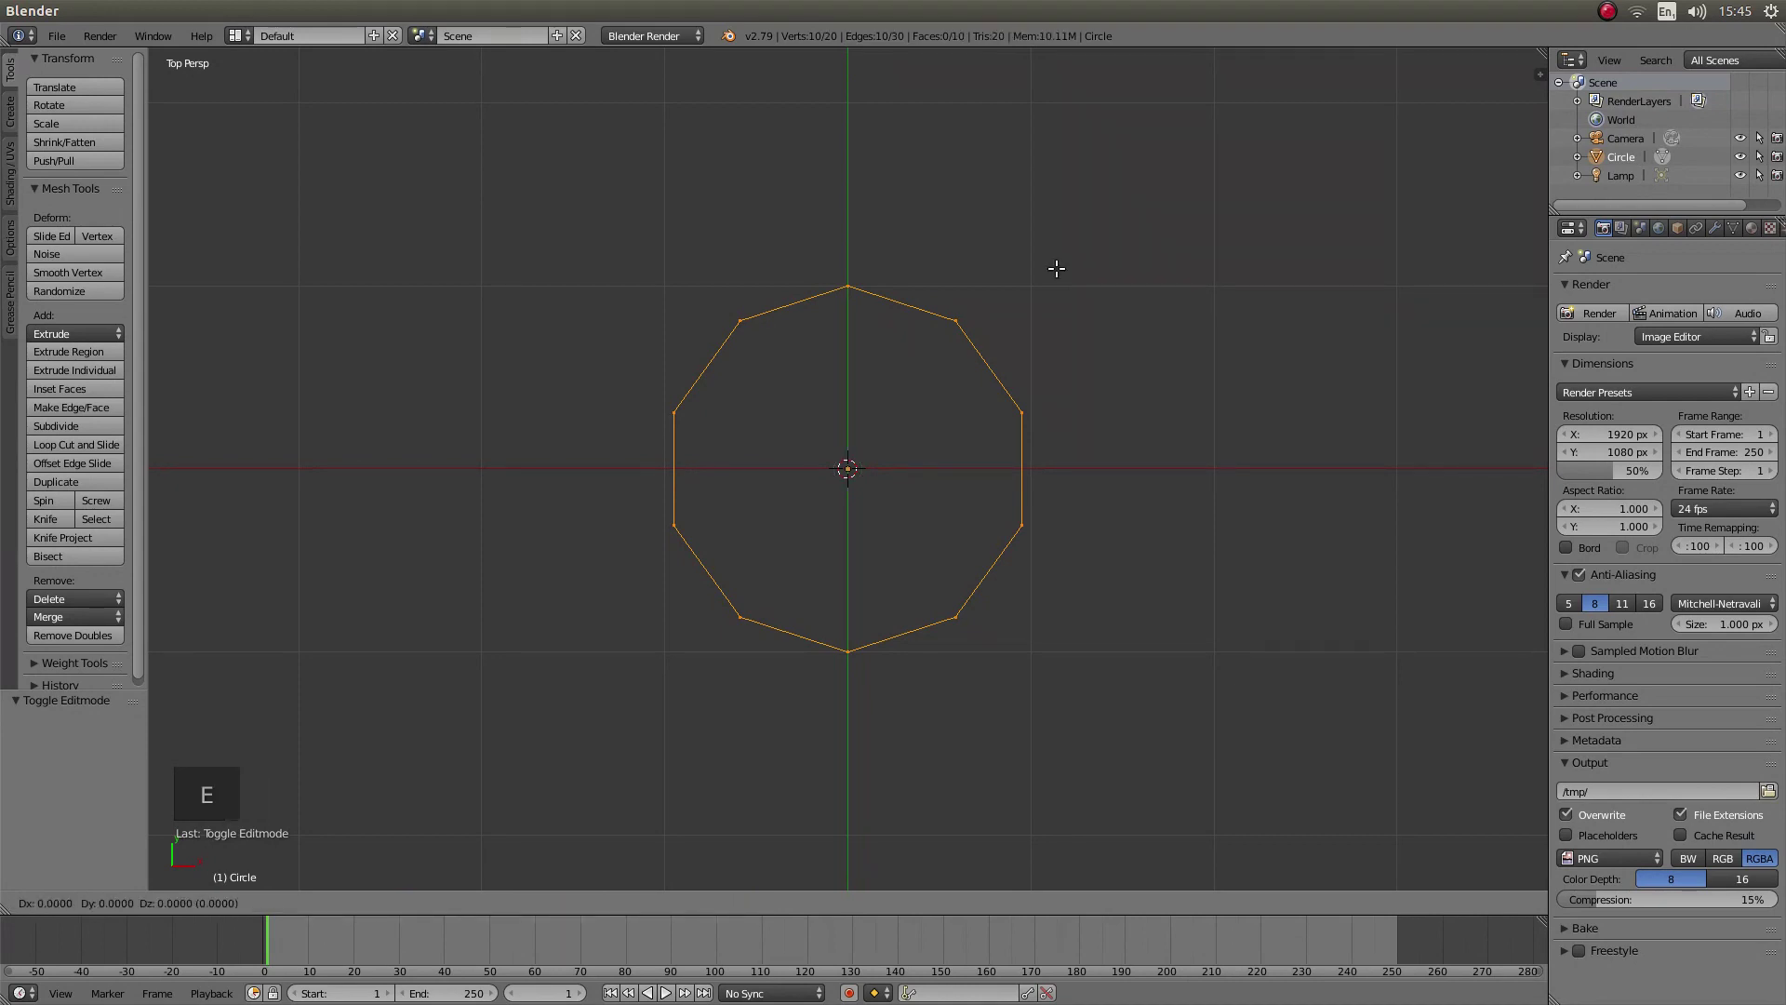
key("s")
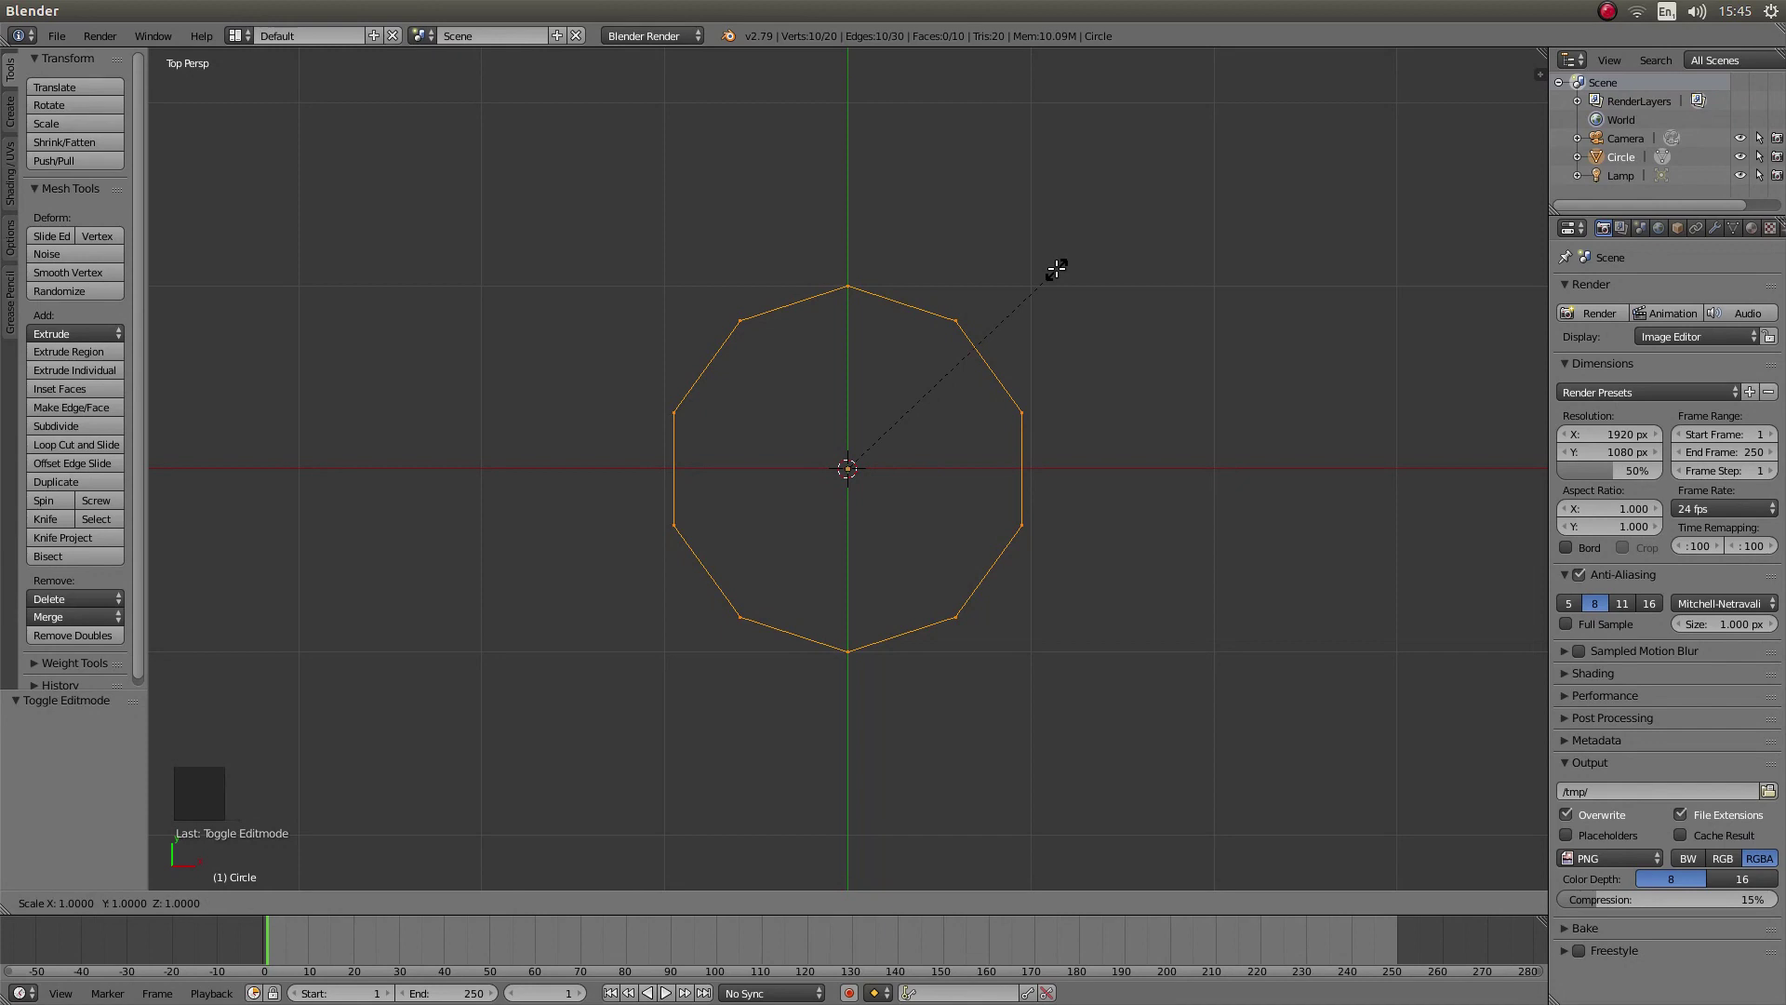
key("0")
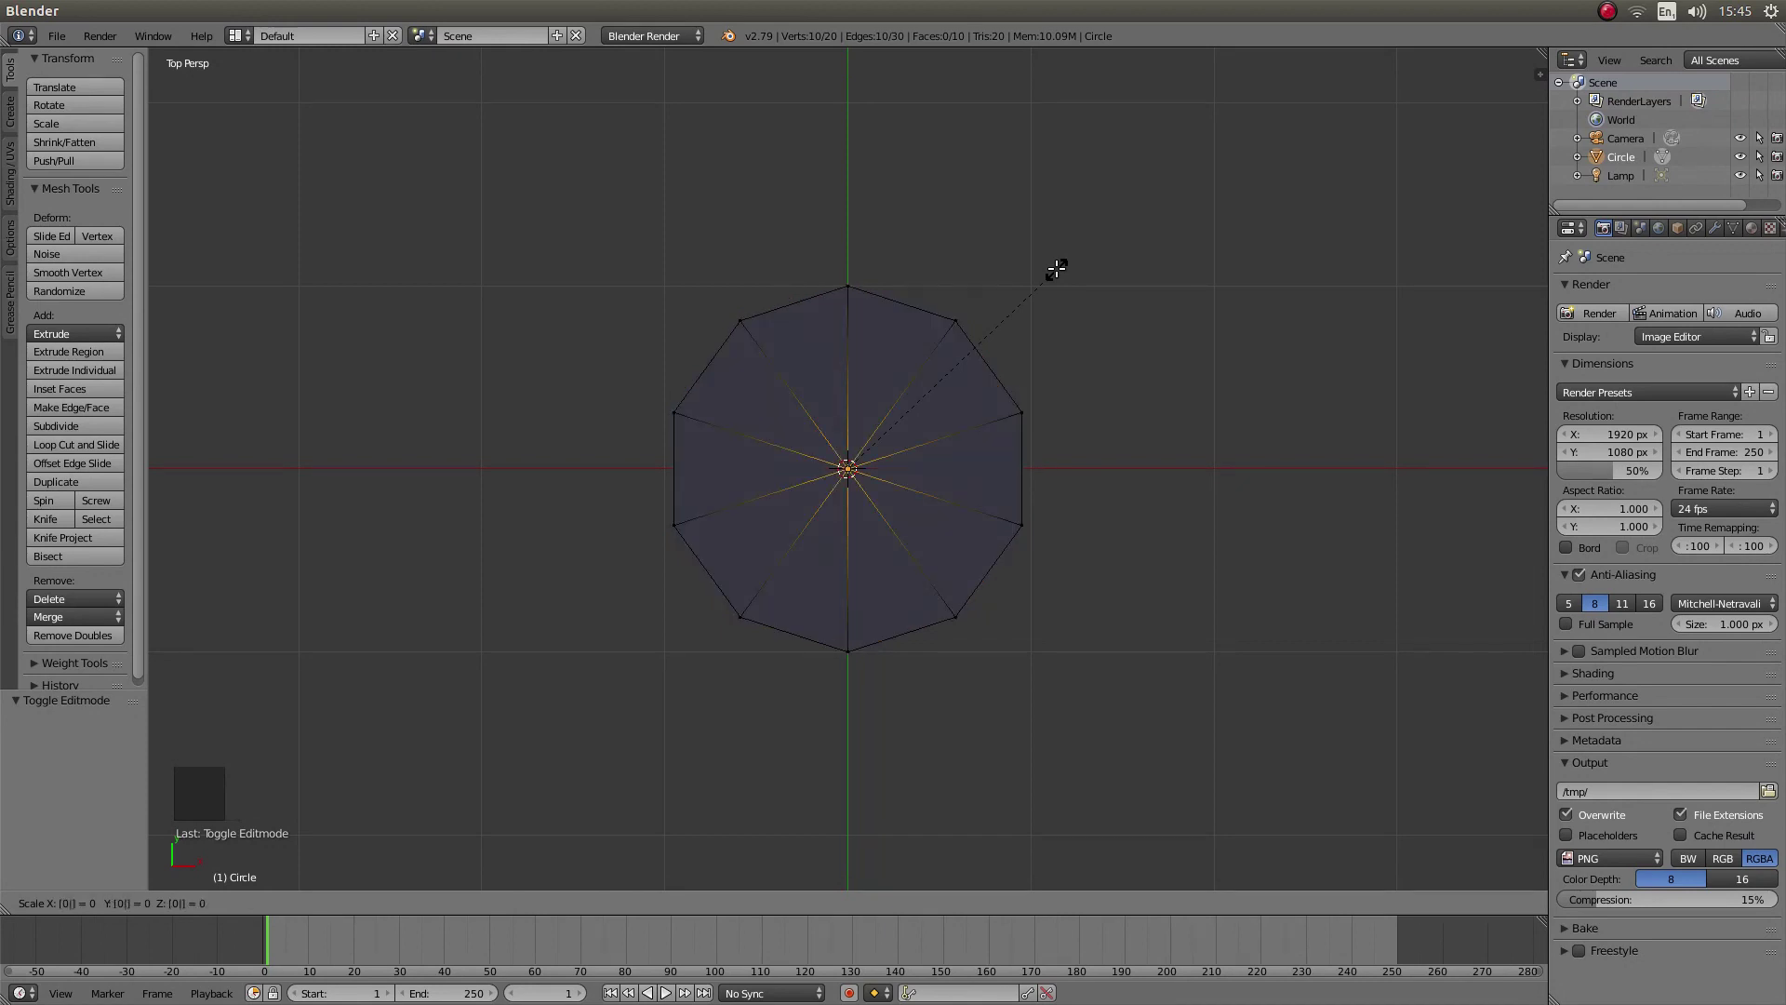
key("Return")
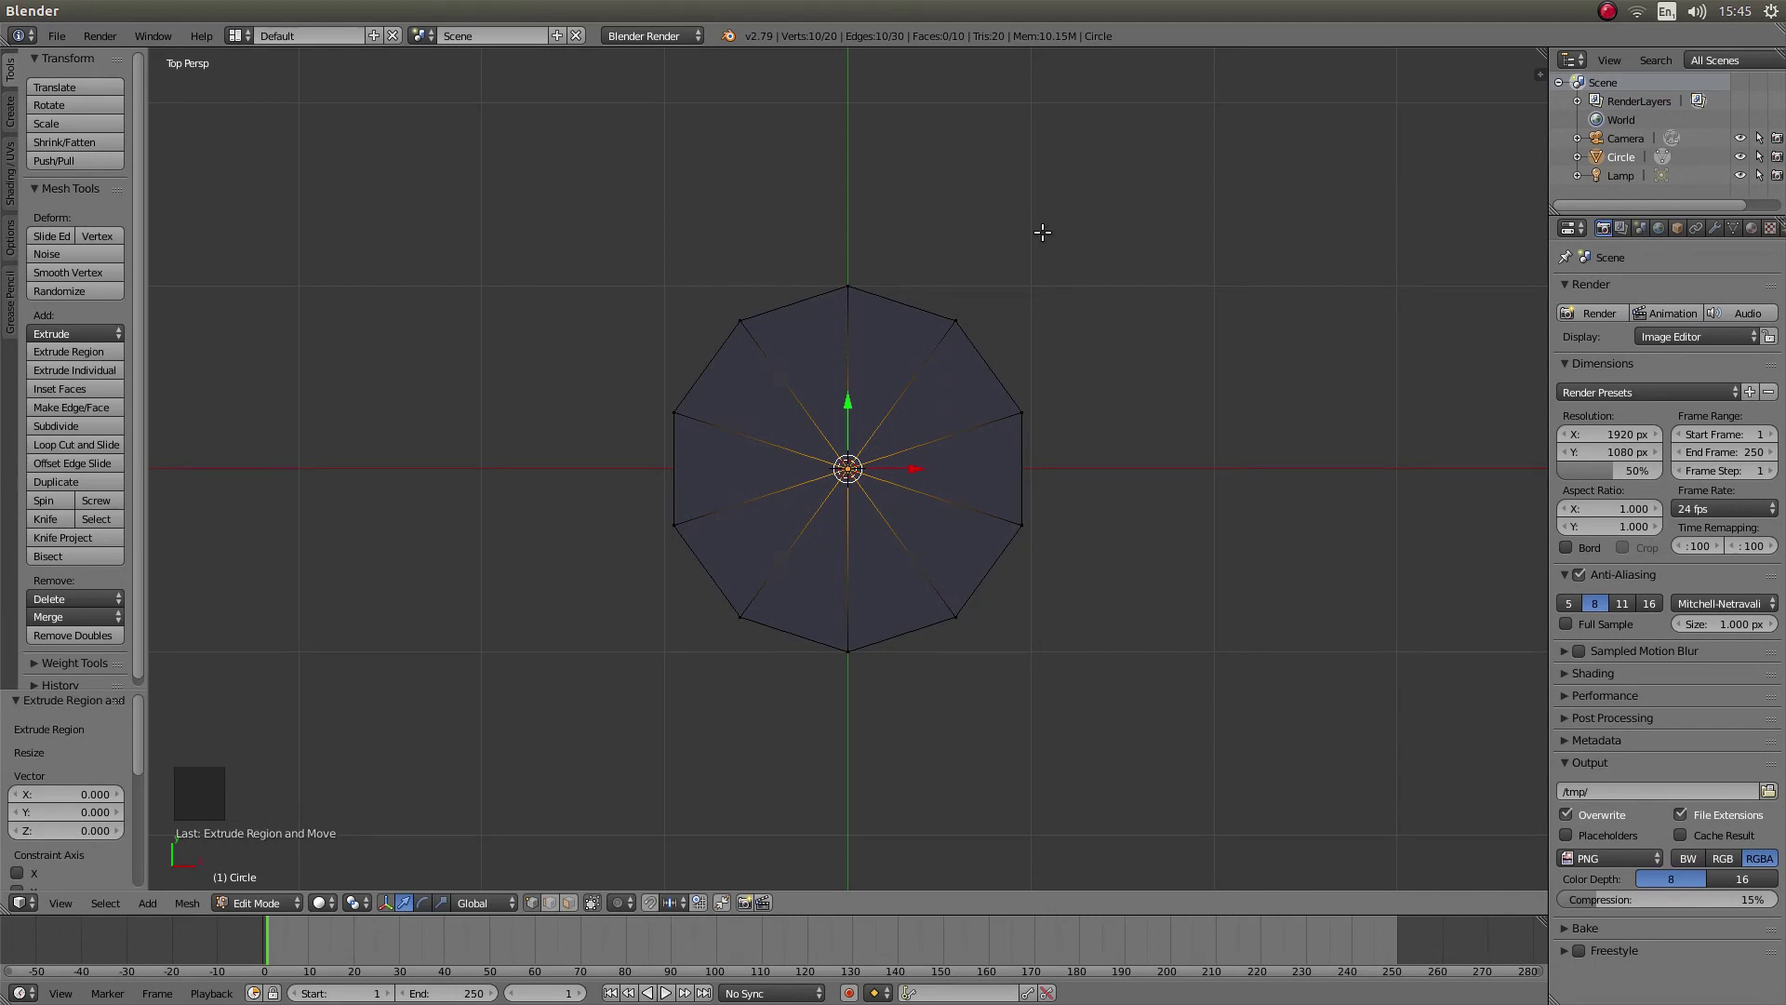
- Invert the selection to the outer rim and subdivide its edges three times
key("ctrl+i")
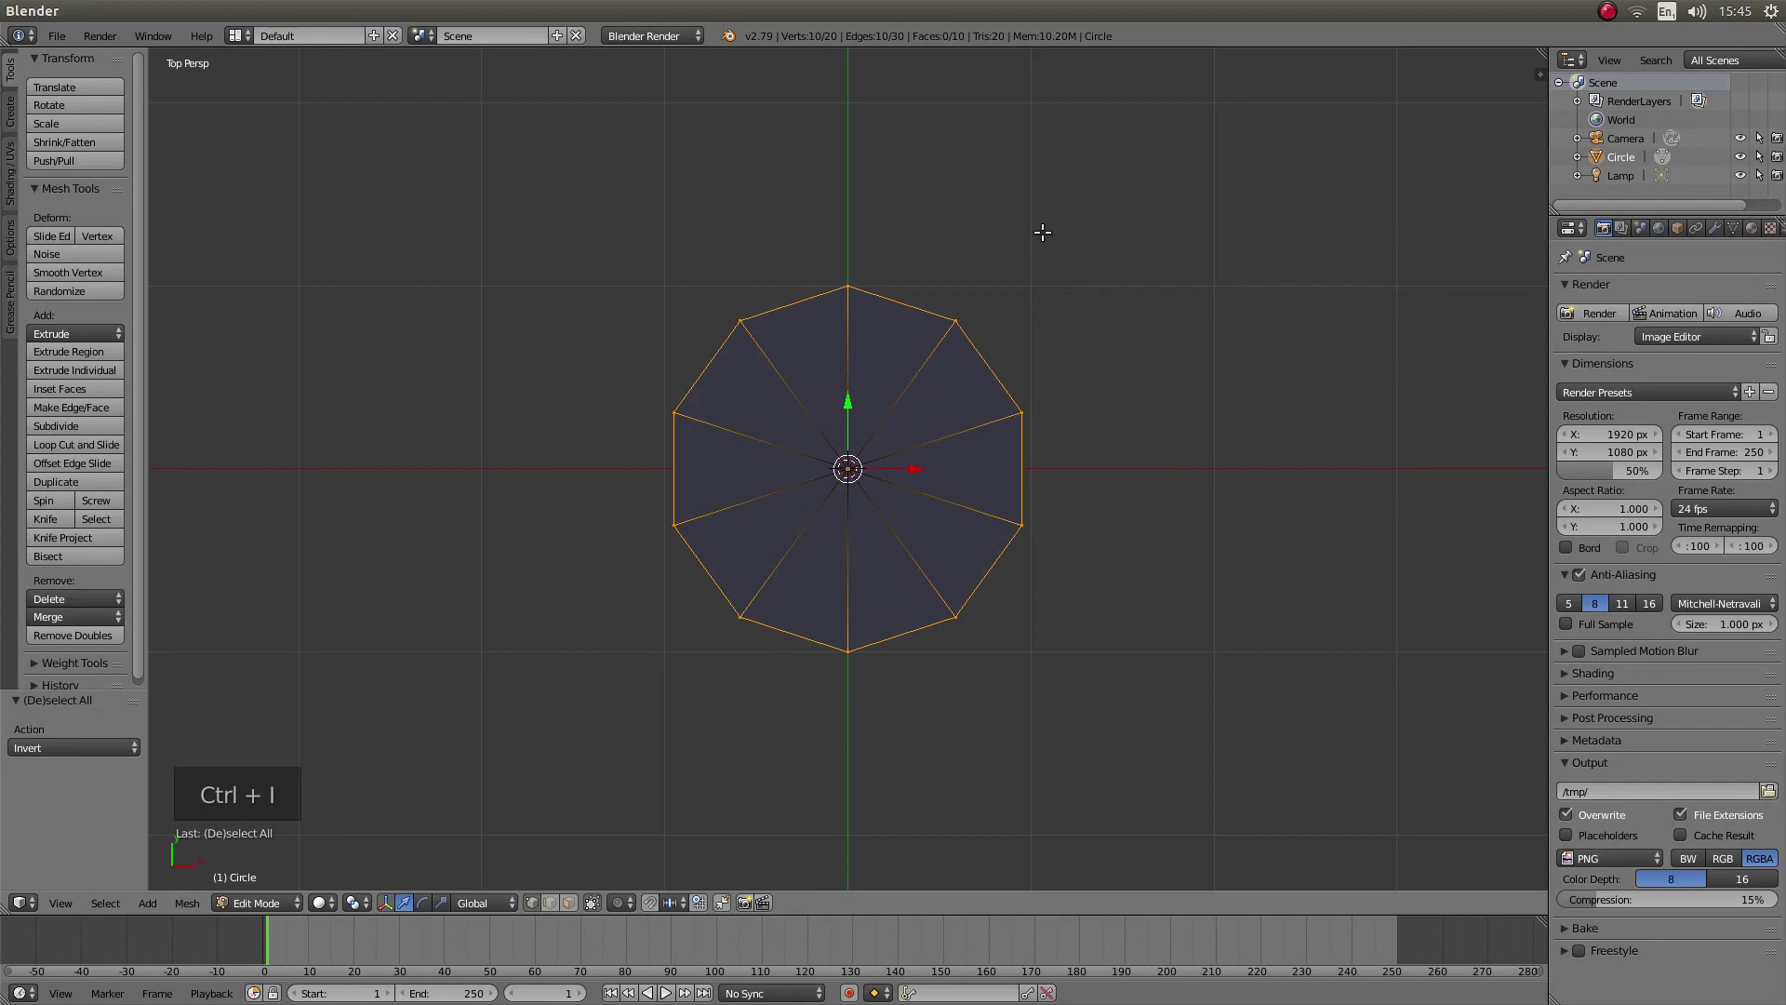
left_click(63, 426)
left_click(63, 426)
left_click(63, 426)
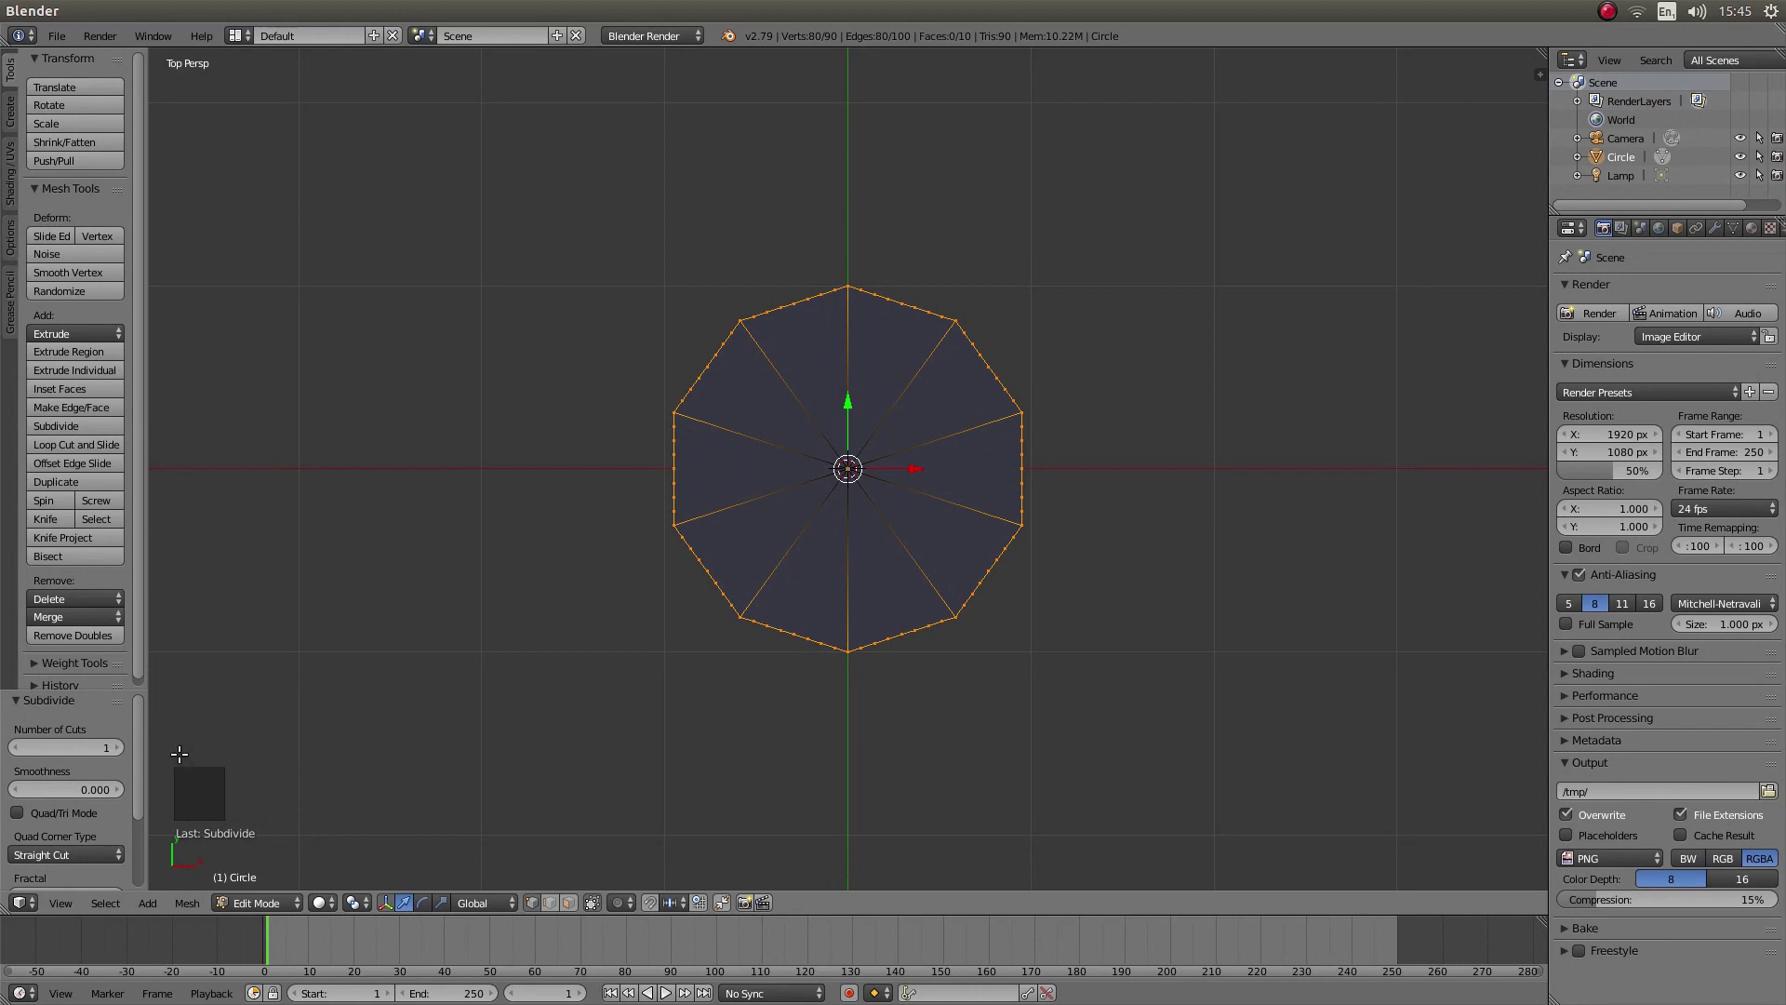
- Apply To Sphere at factor 1.0 to push the rim vertices onto a true circle
left_click(182, 906)
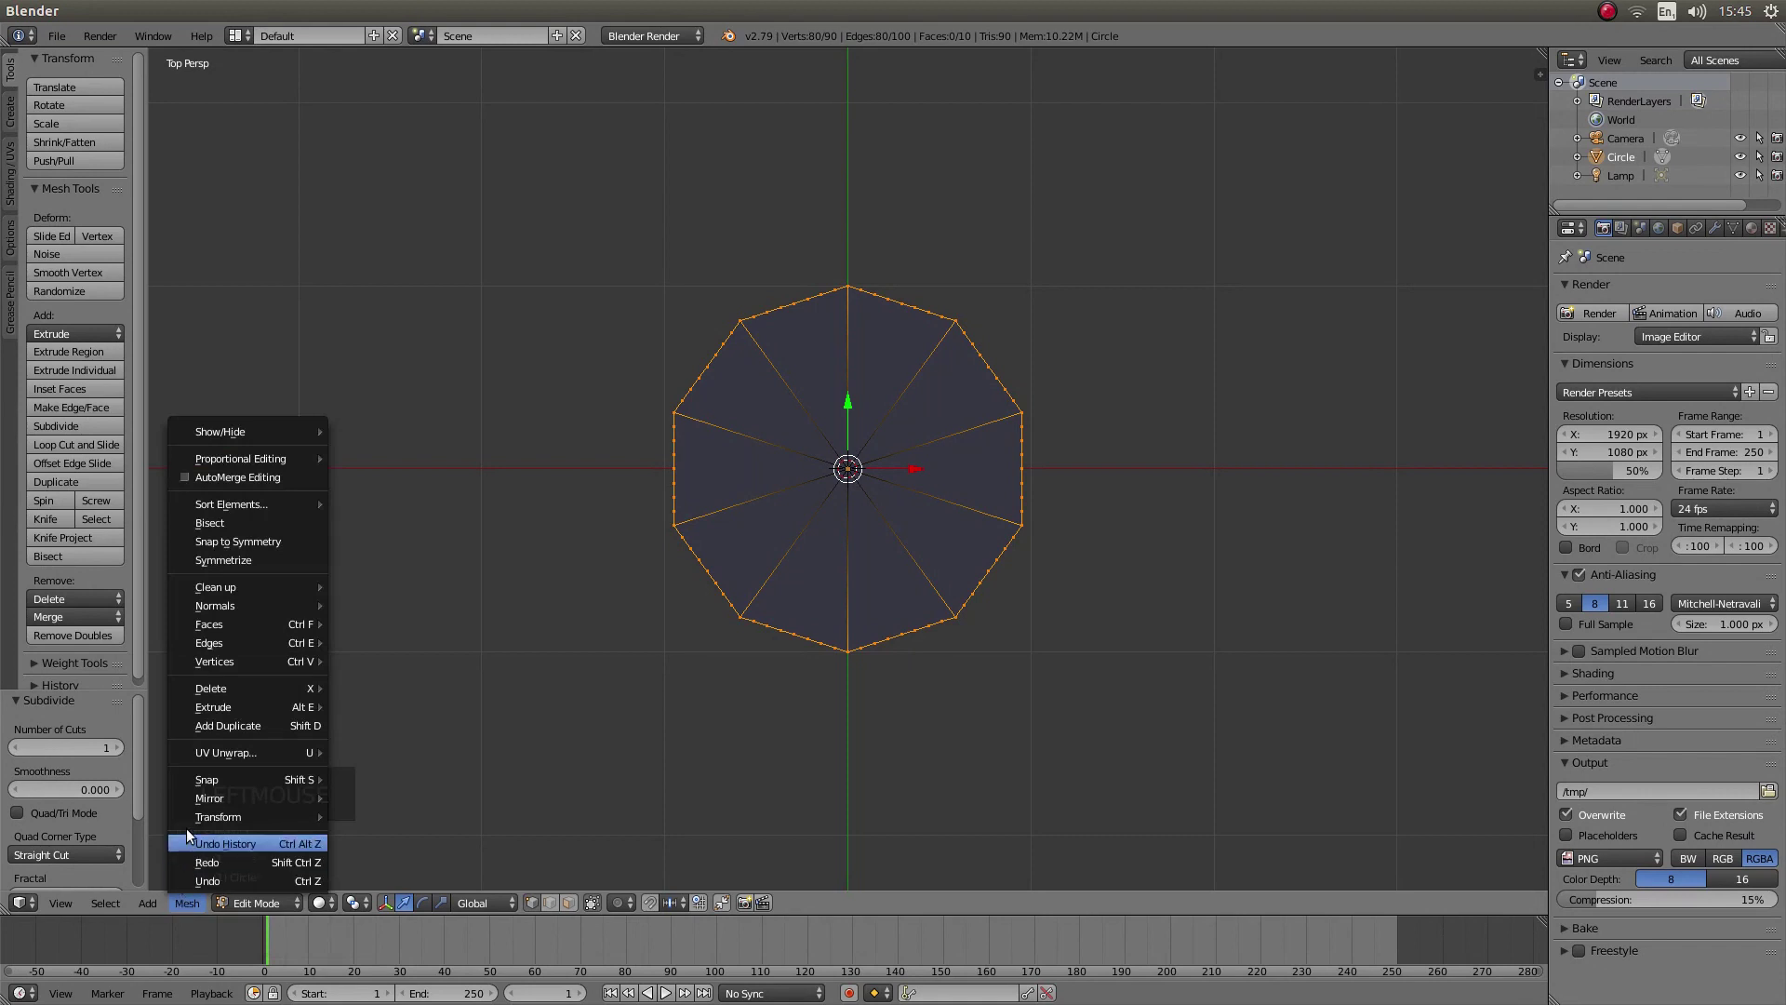
mouse_move(199, 816)
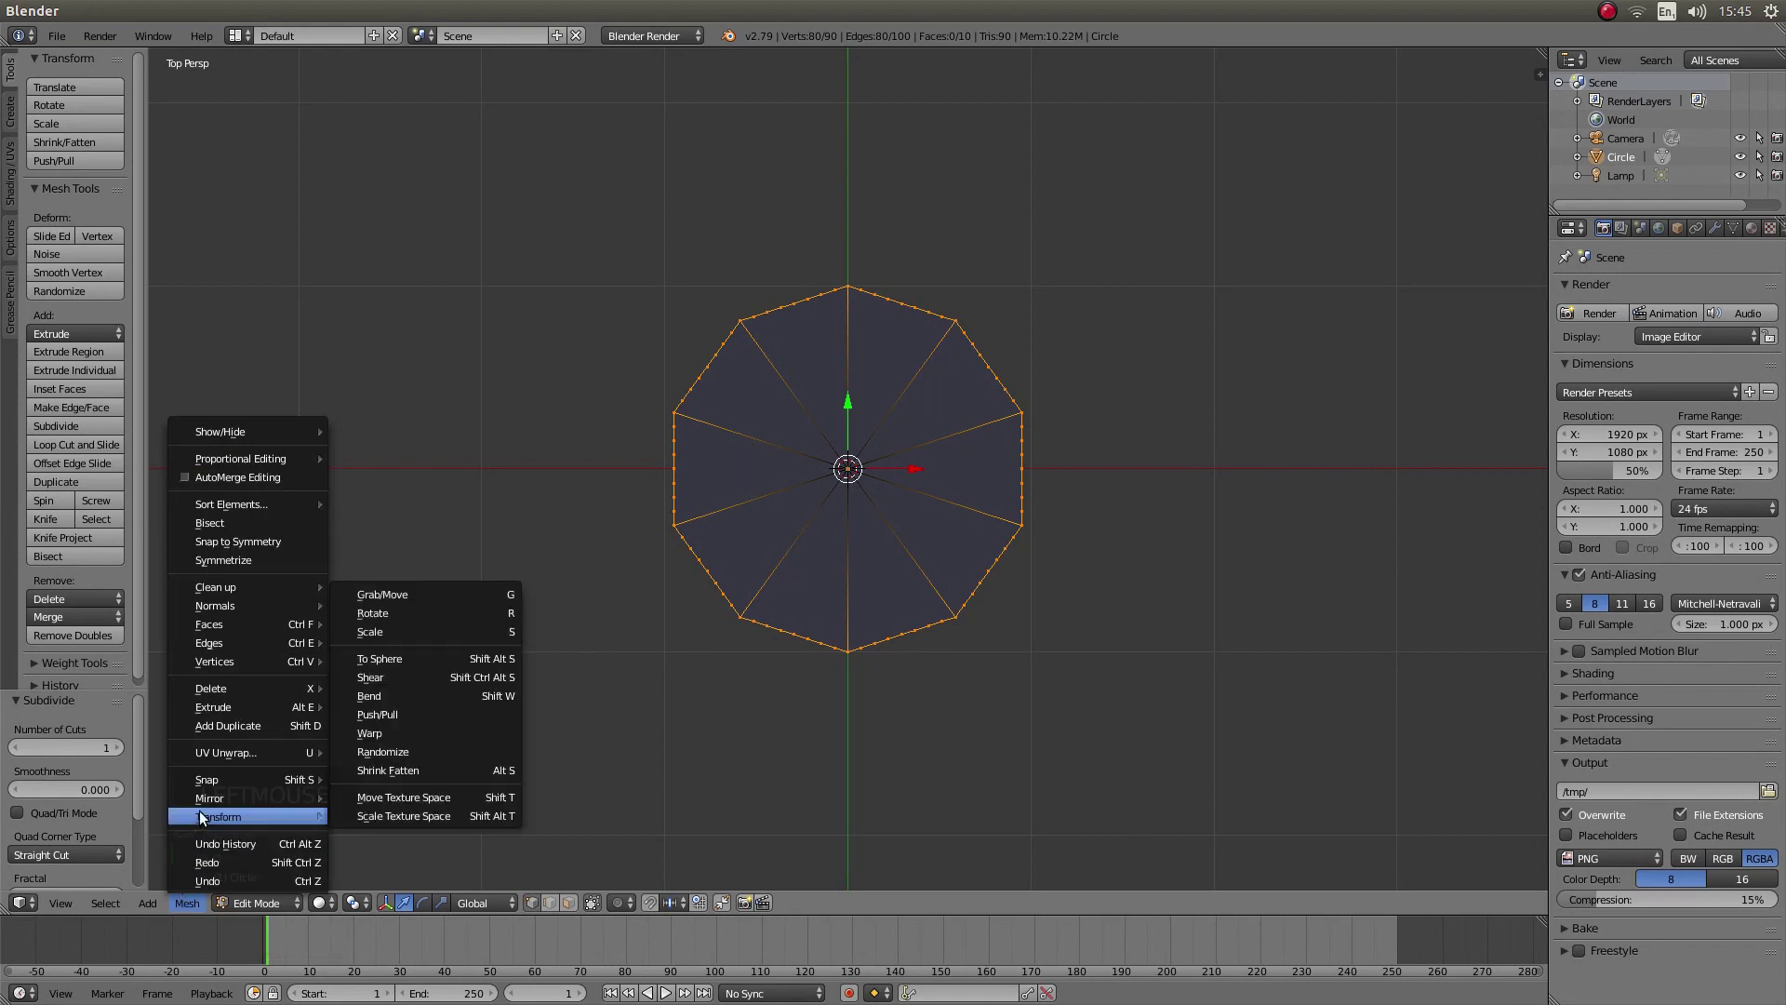
left_click(446, 657)
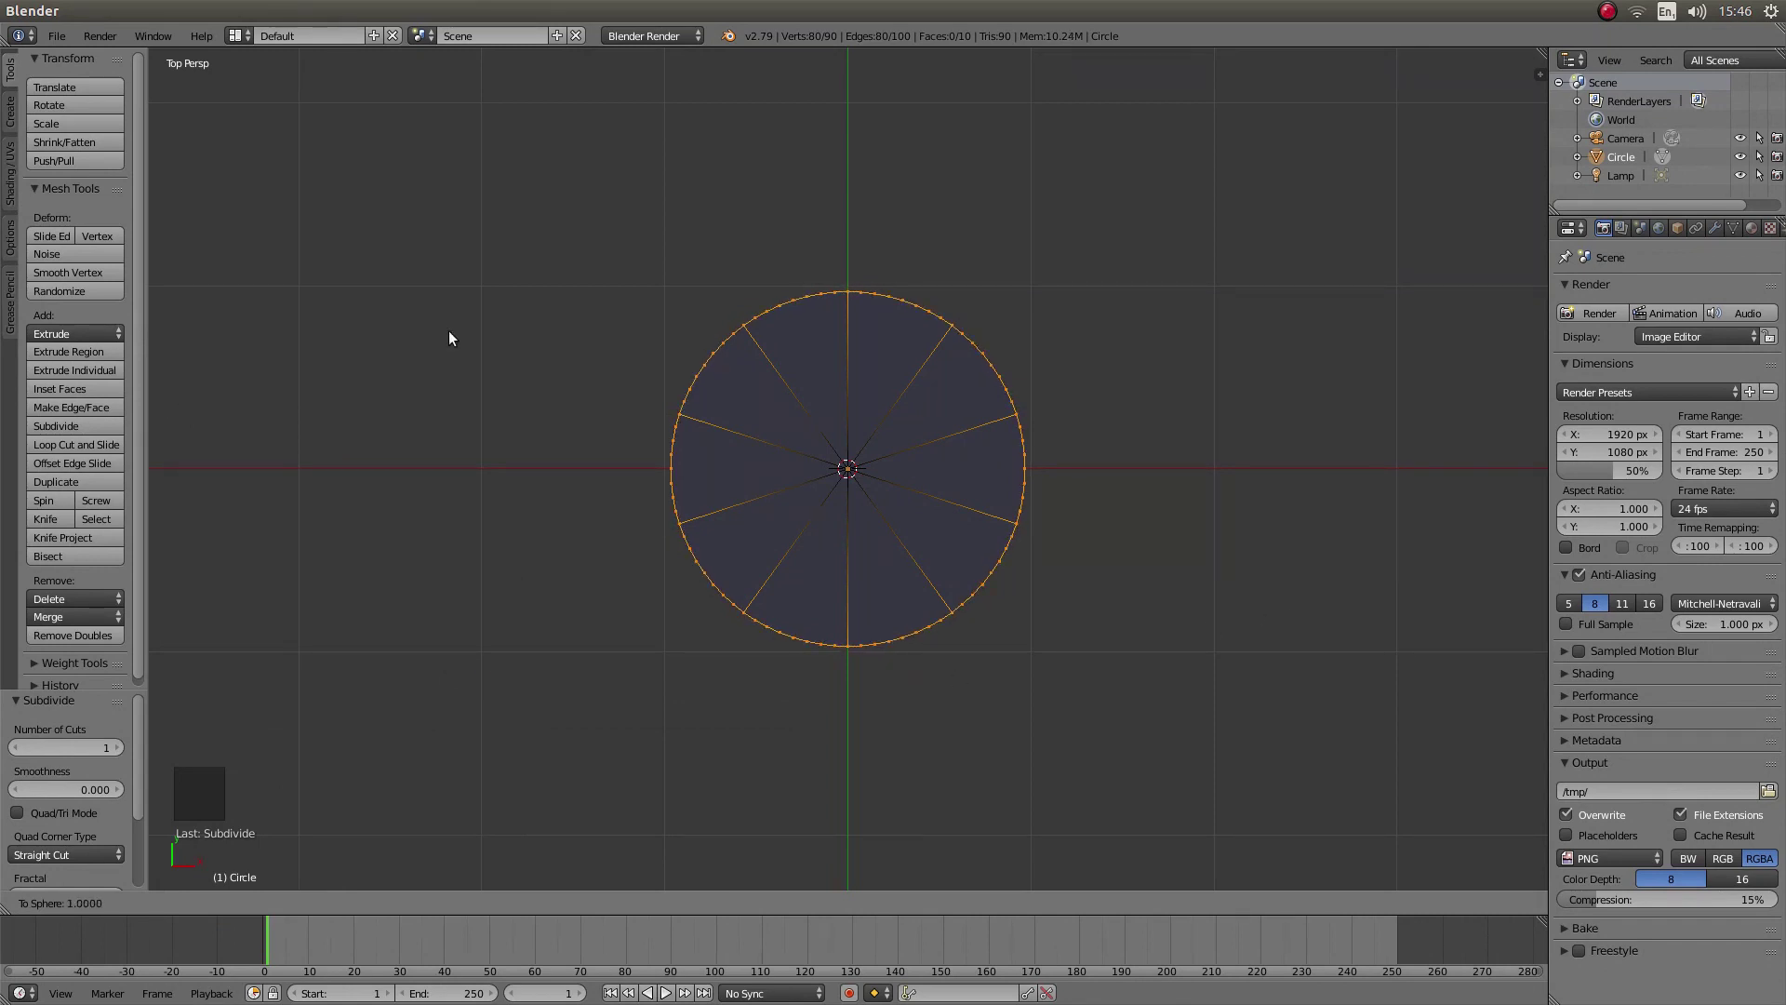
left_click(500, 322)
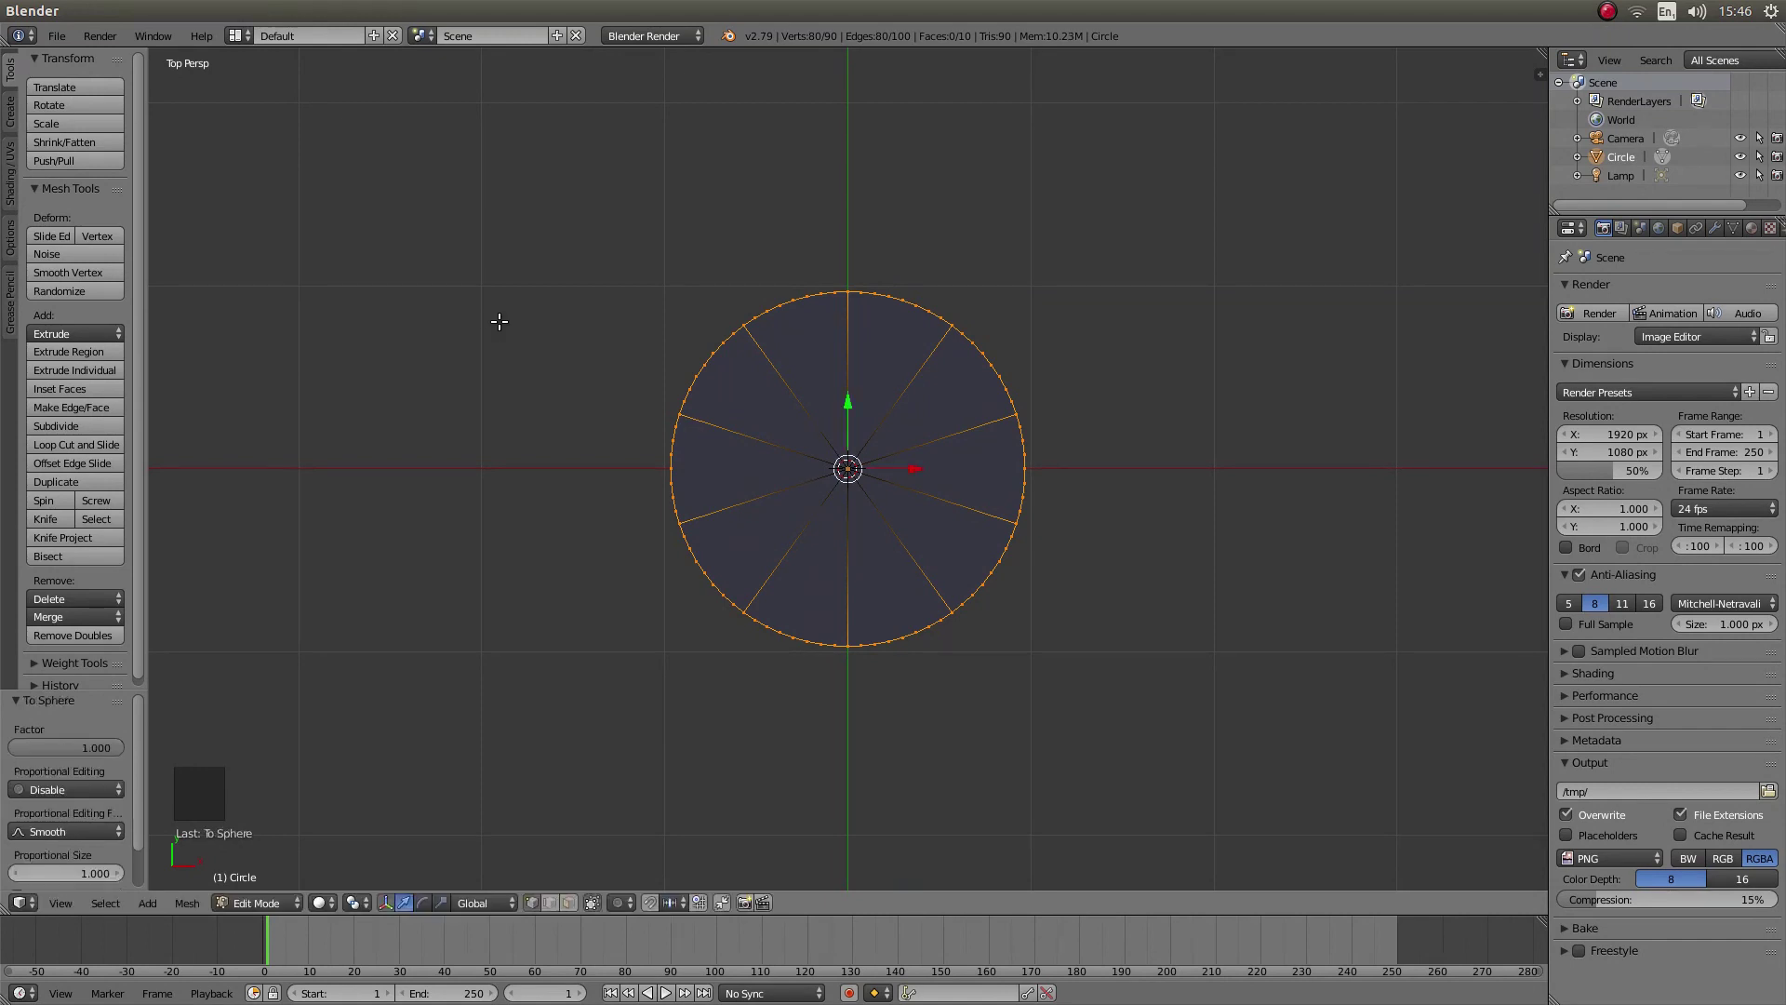
- In face select mode, select all faces and recalculate normals to point inside
left_click(570, 907)
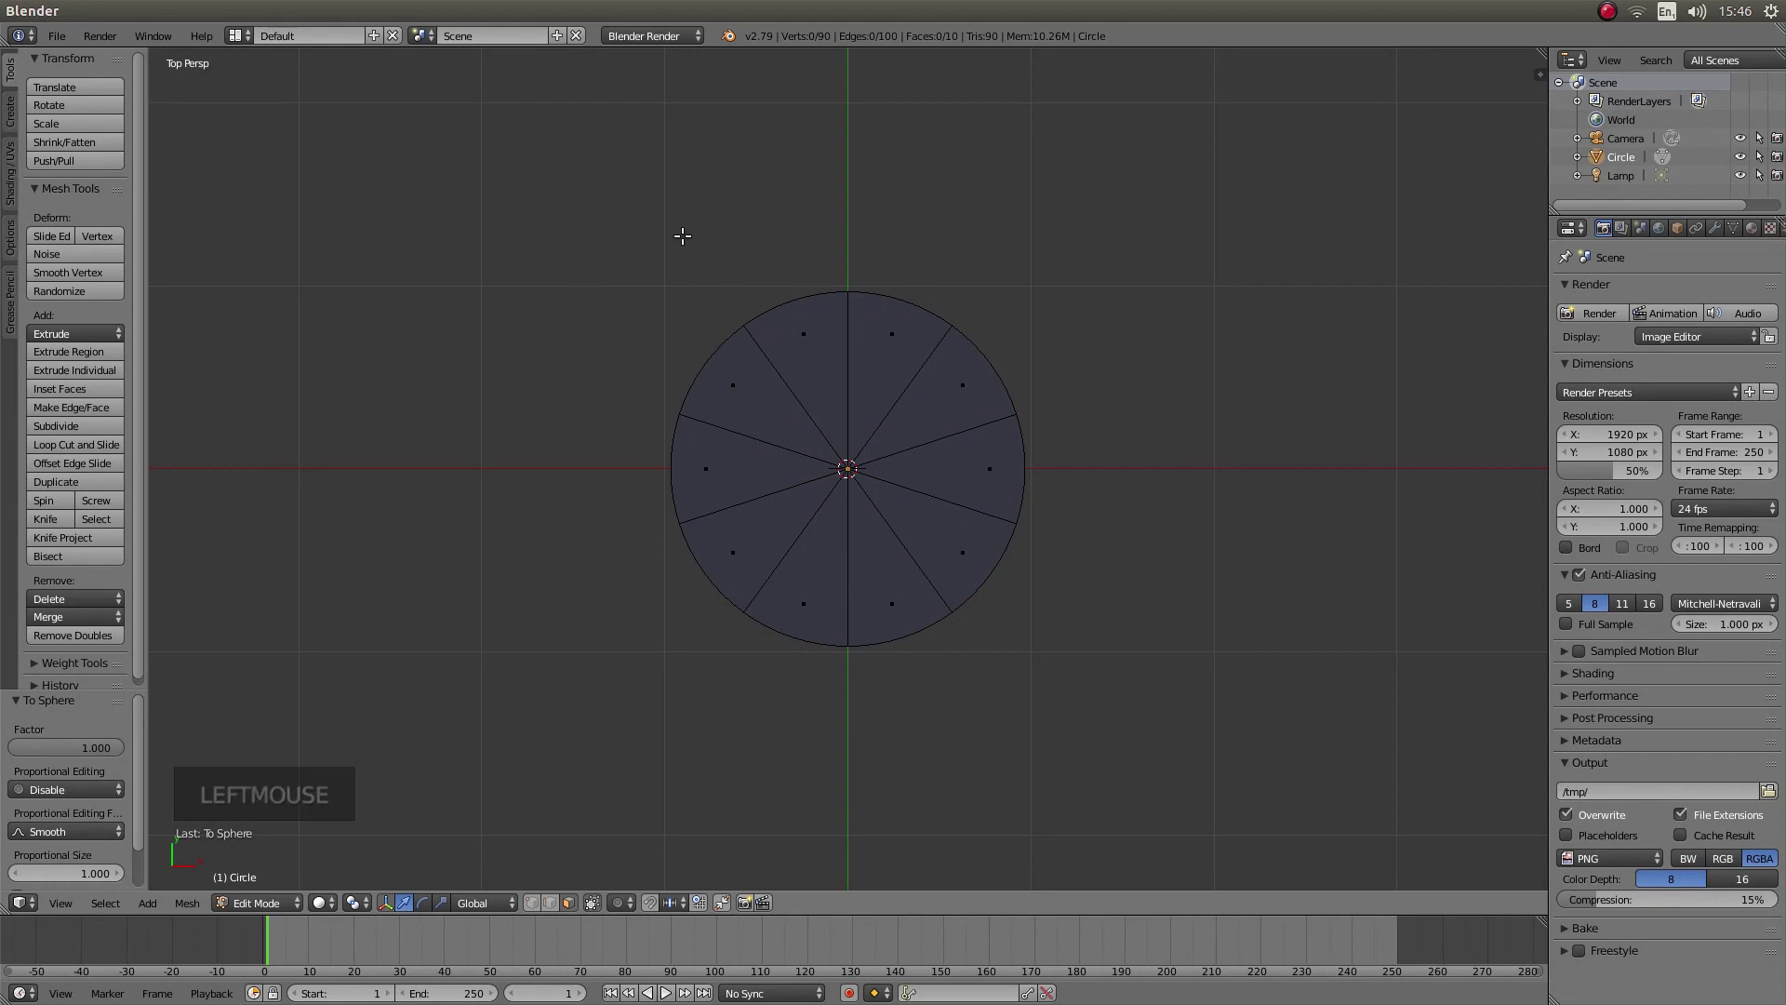
key("a")
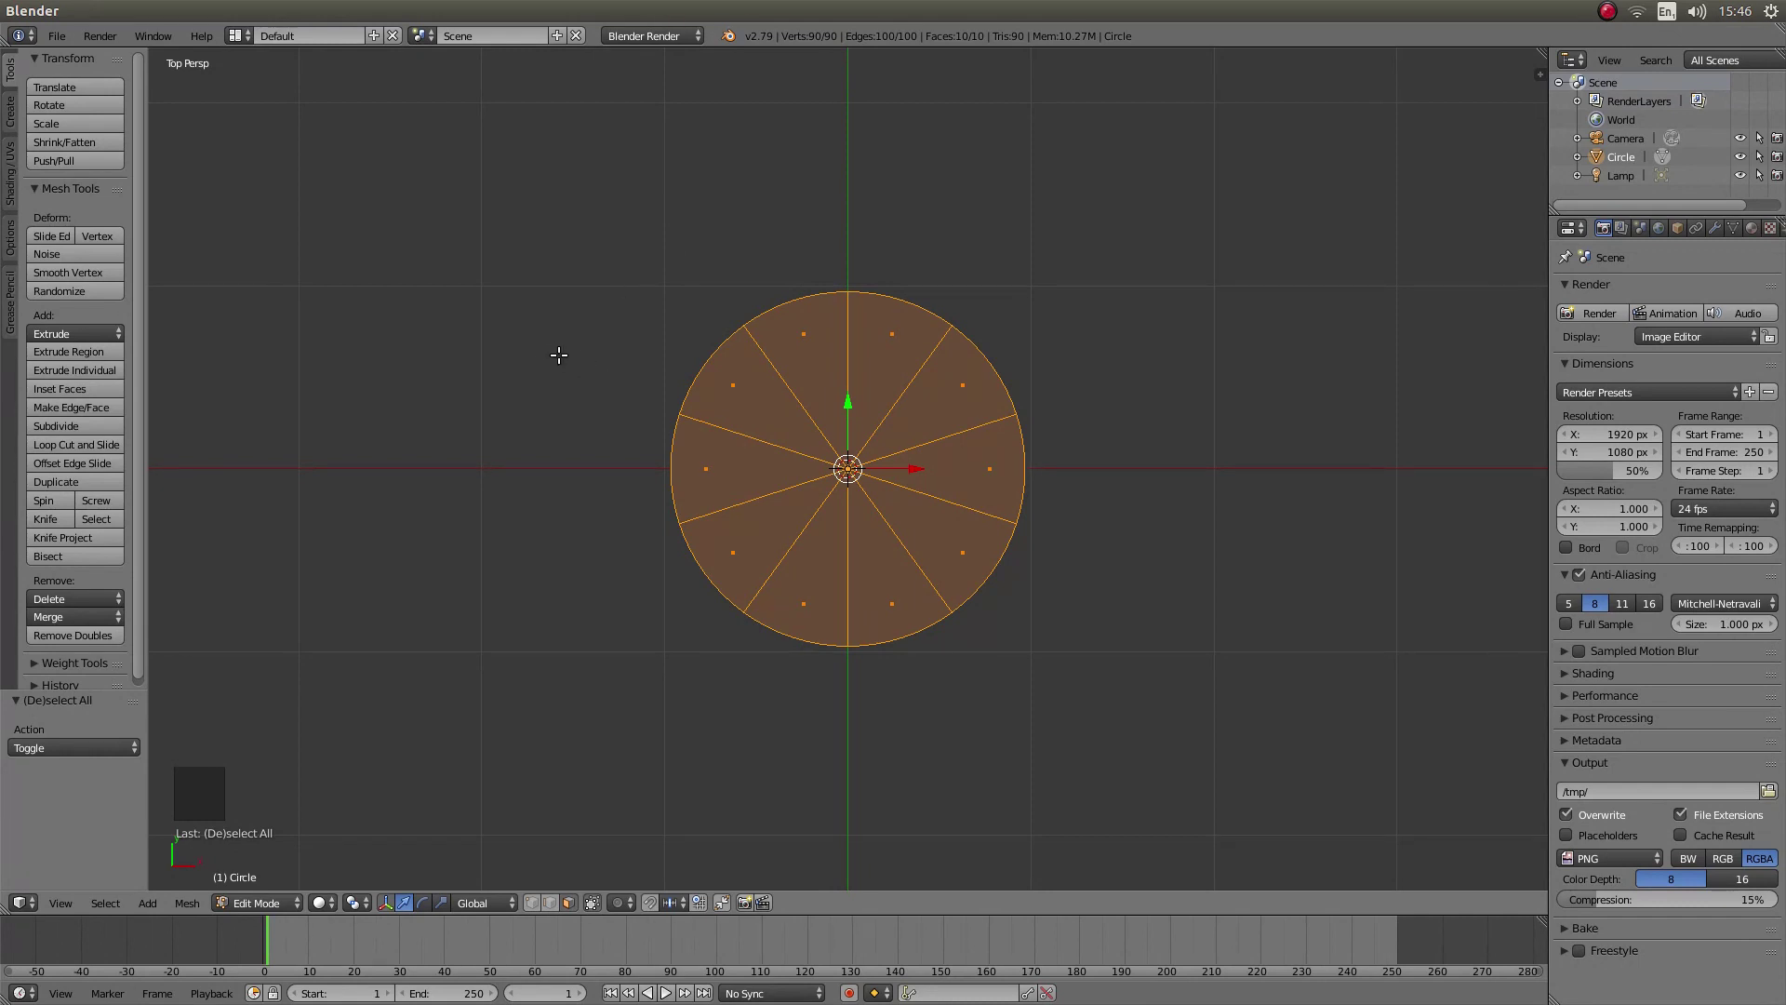
key("ctrl+n")
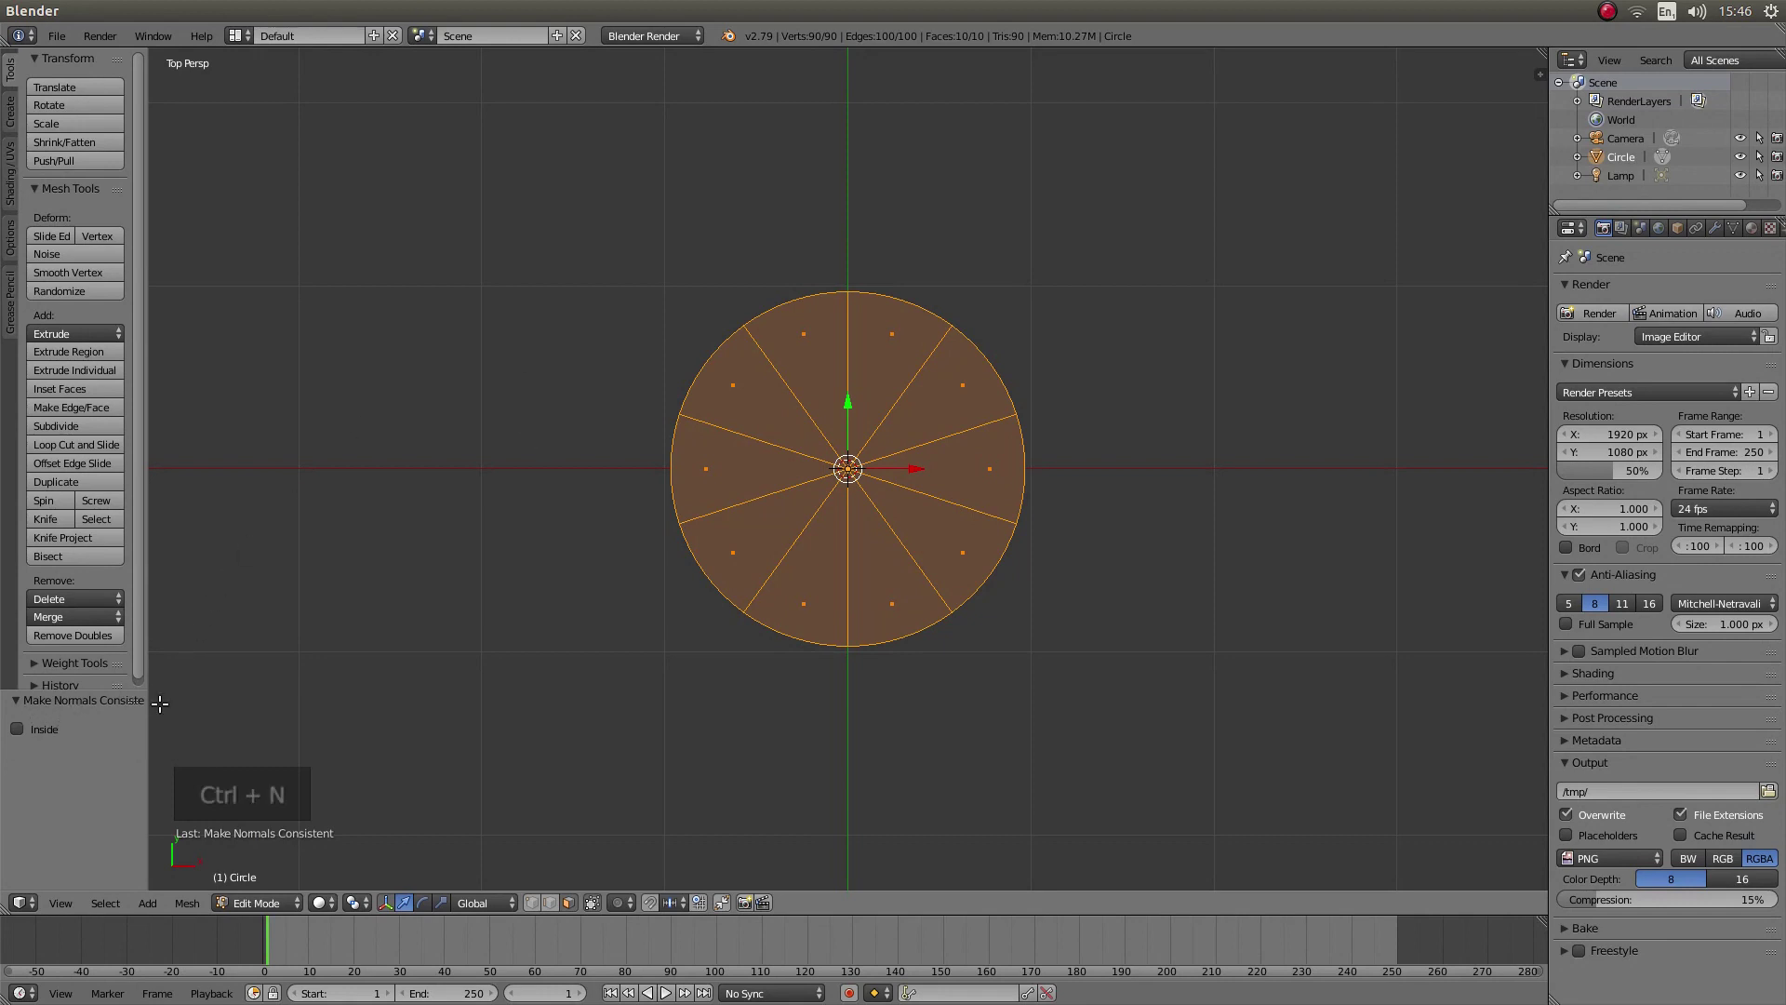
left_click(18, 730)
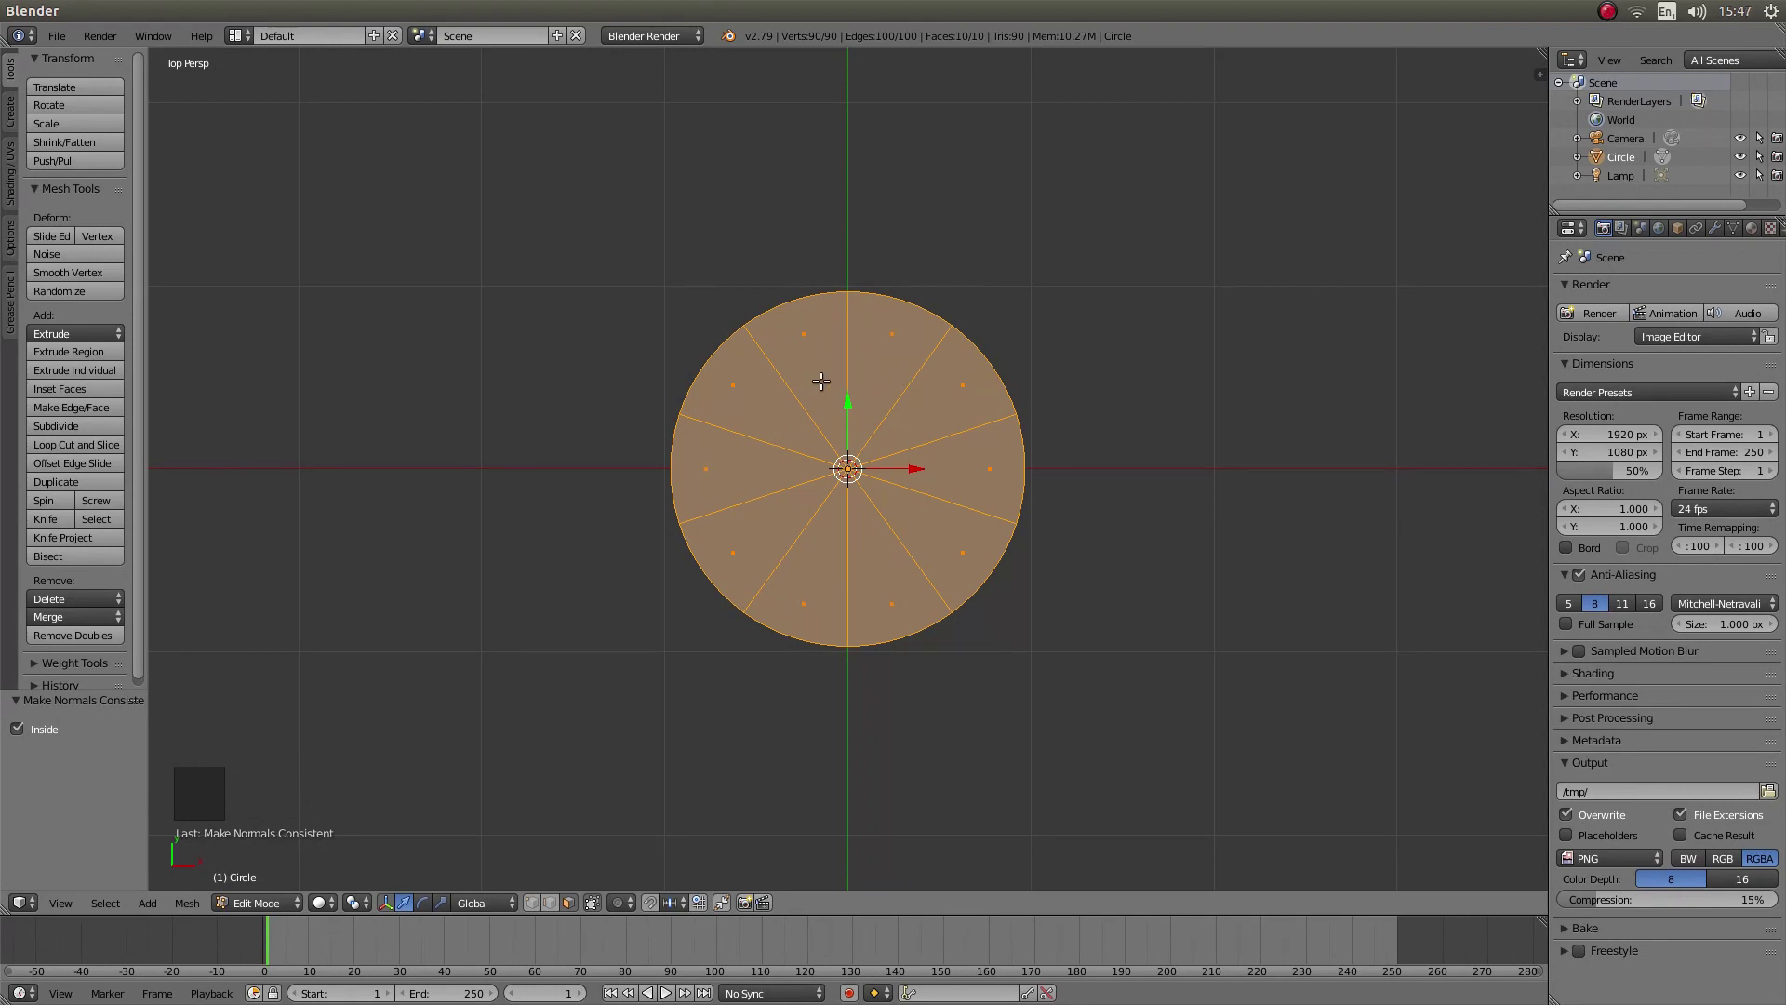
- Extrude the wedge faces individually with zero offset
key("alt+e")
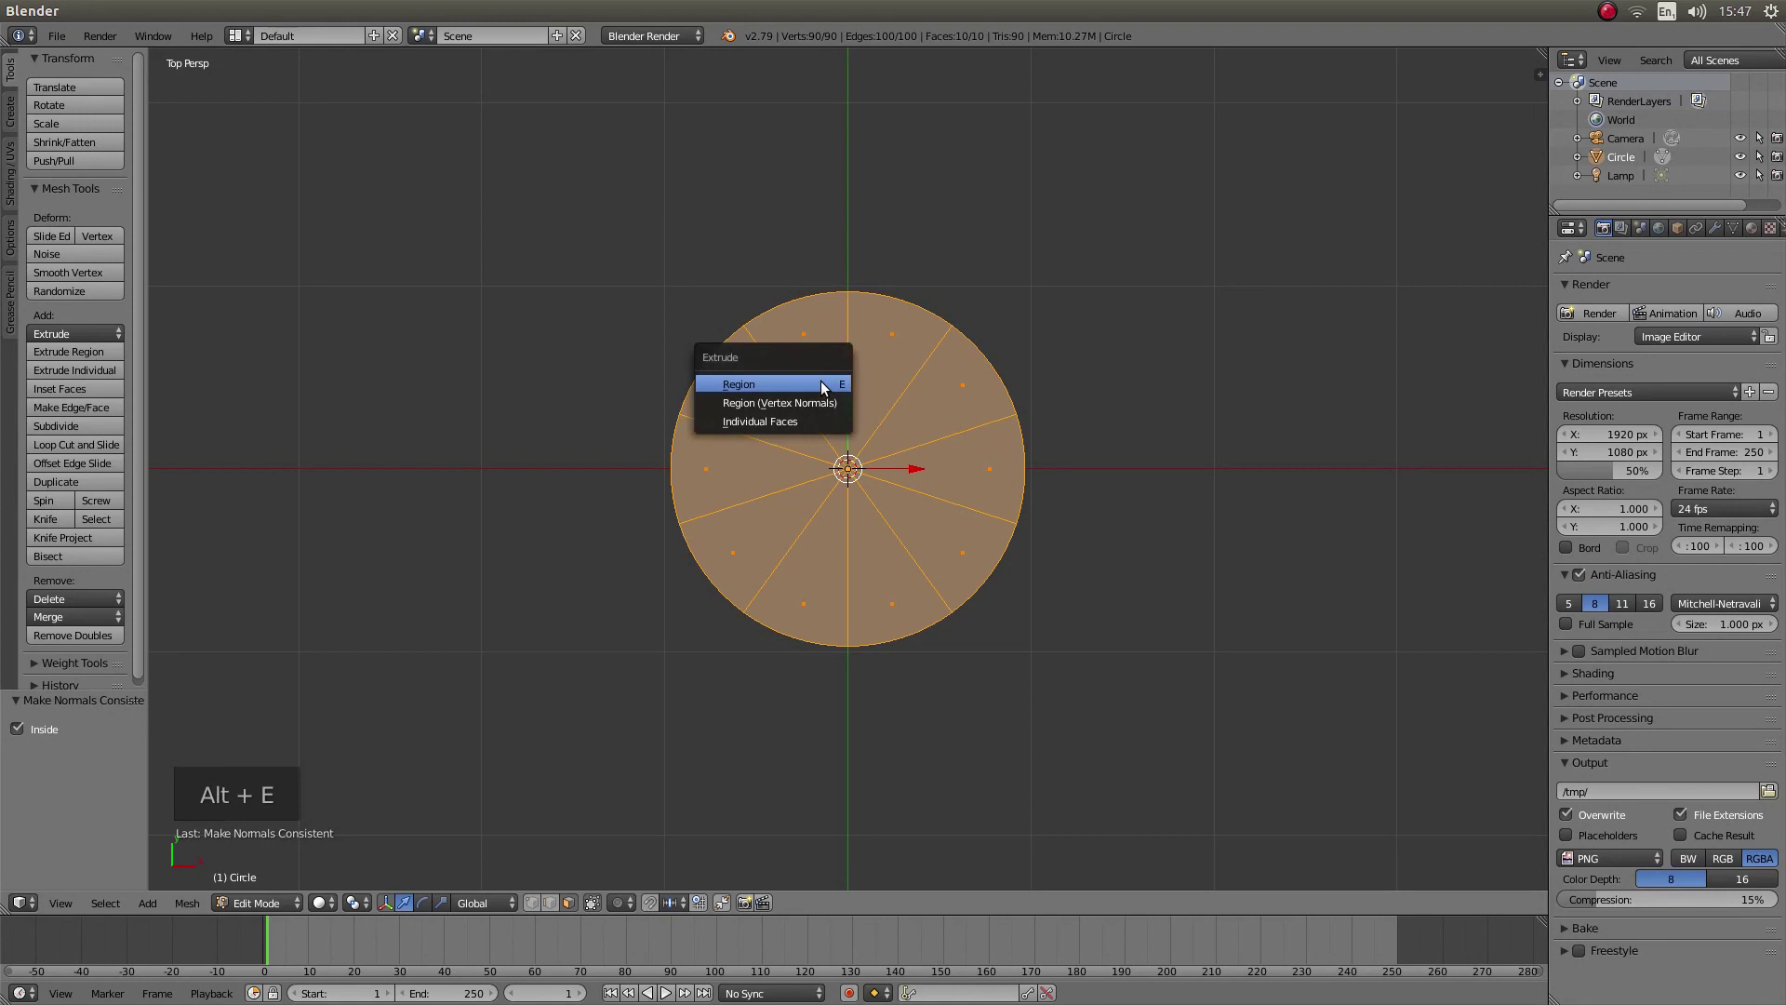
left_click(773, 420)
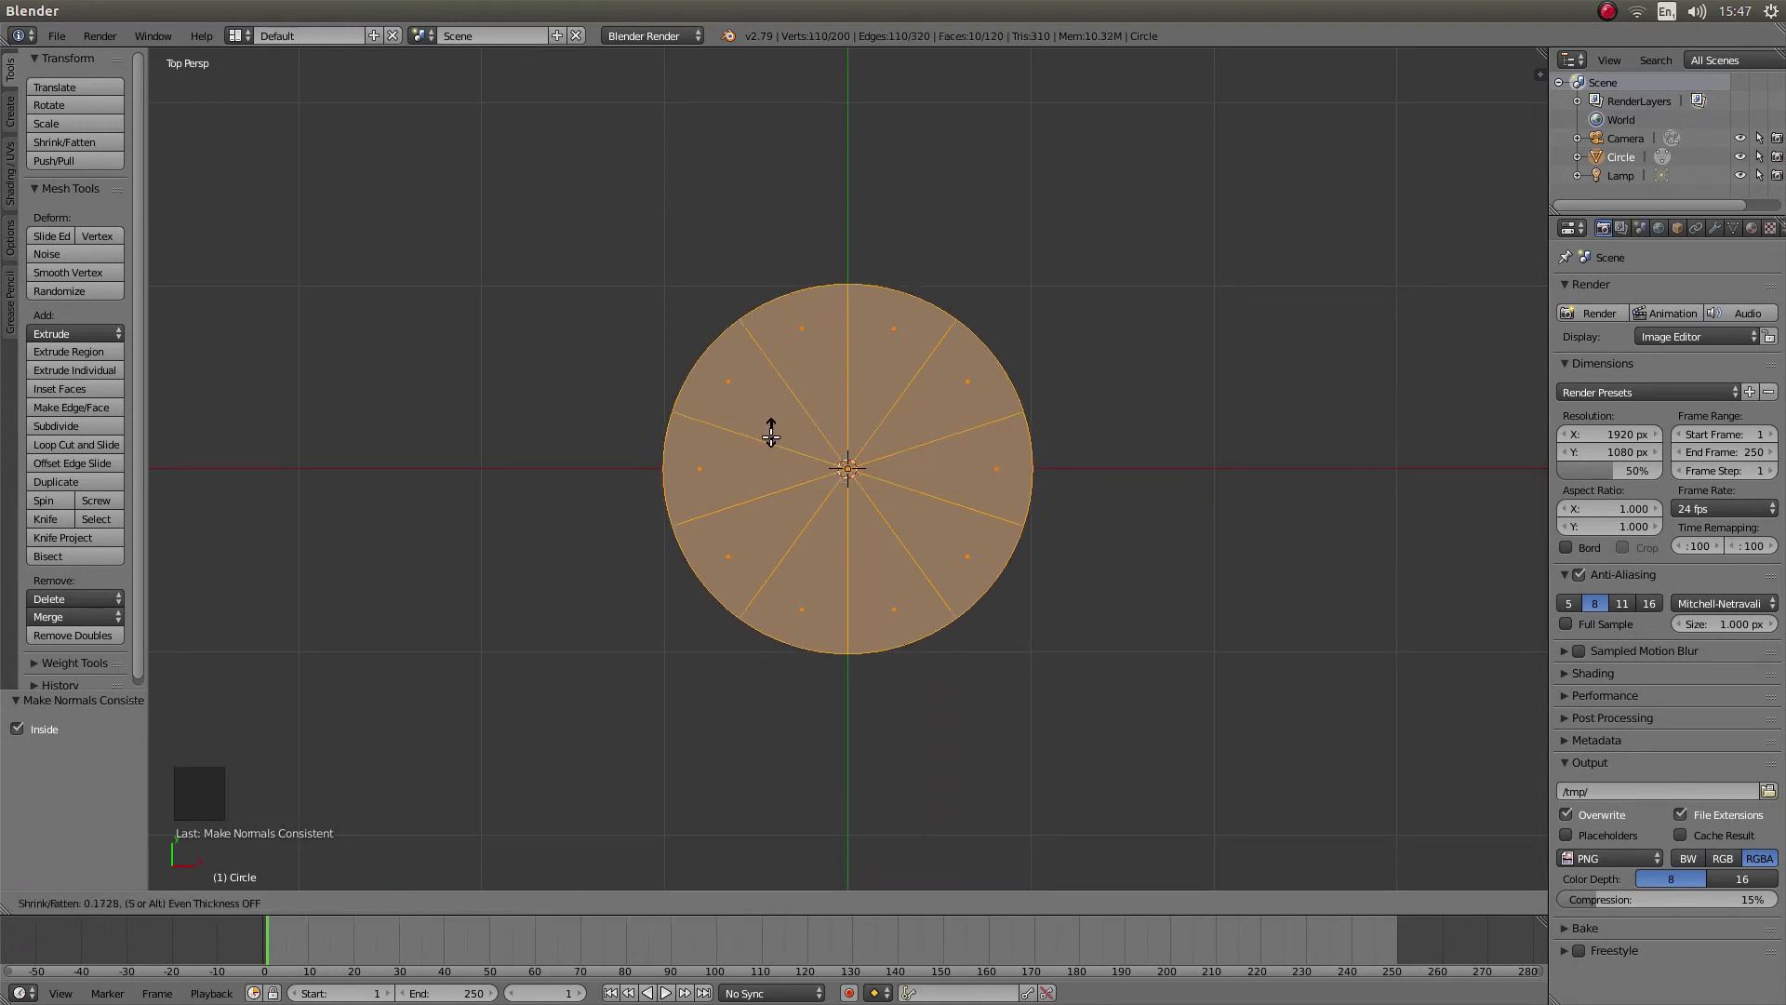
key("Escape")
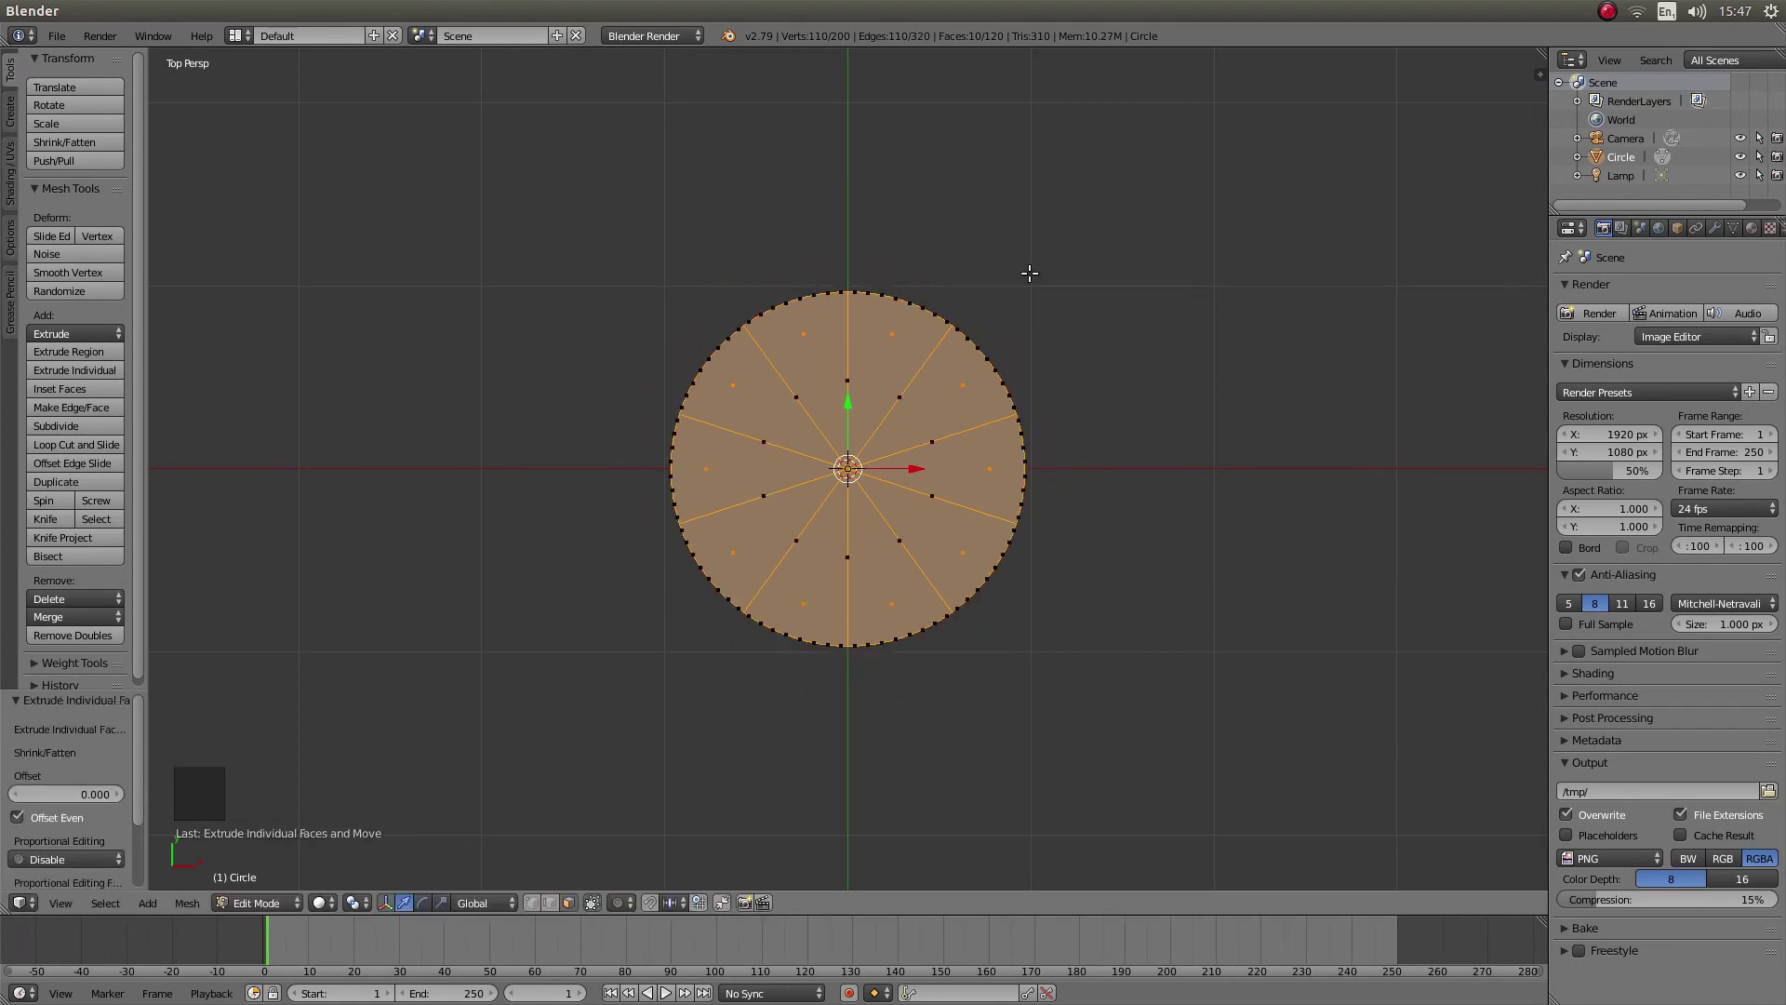
- Invert the selection to the outer ring and delete its faces, leaving ten separate wedges
key("ctrl+i")
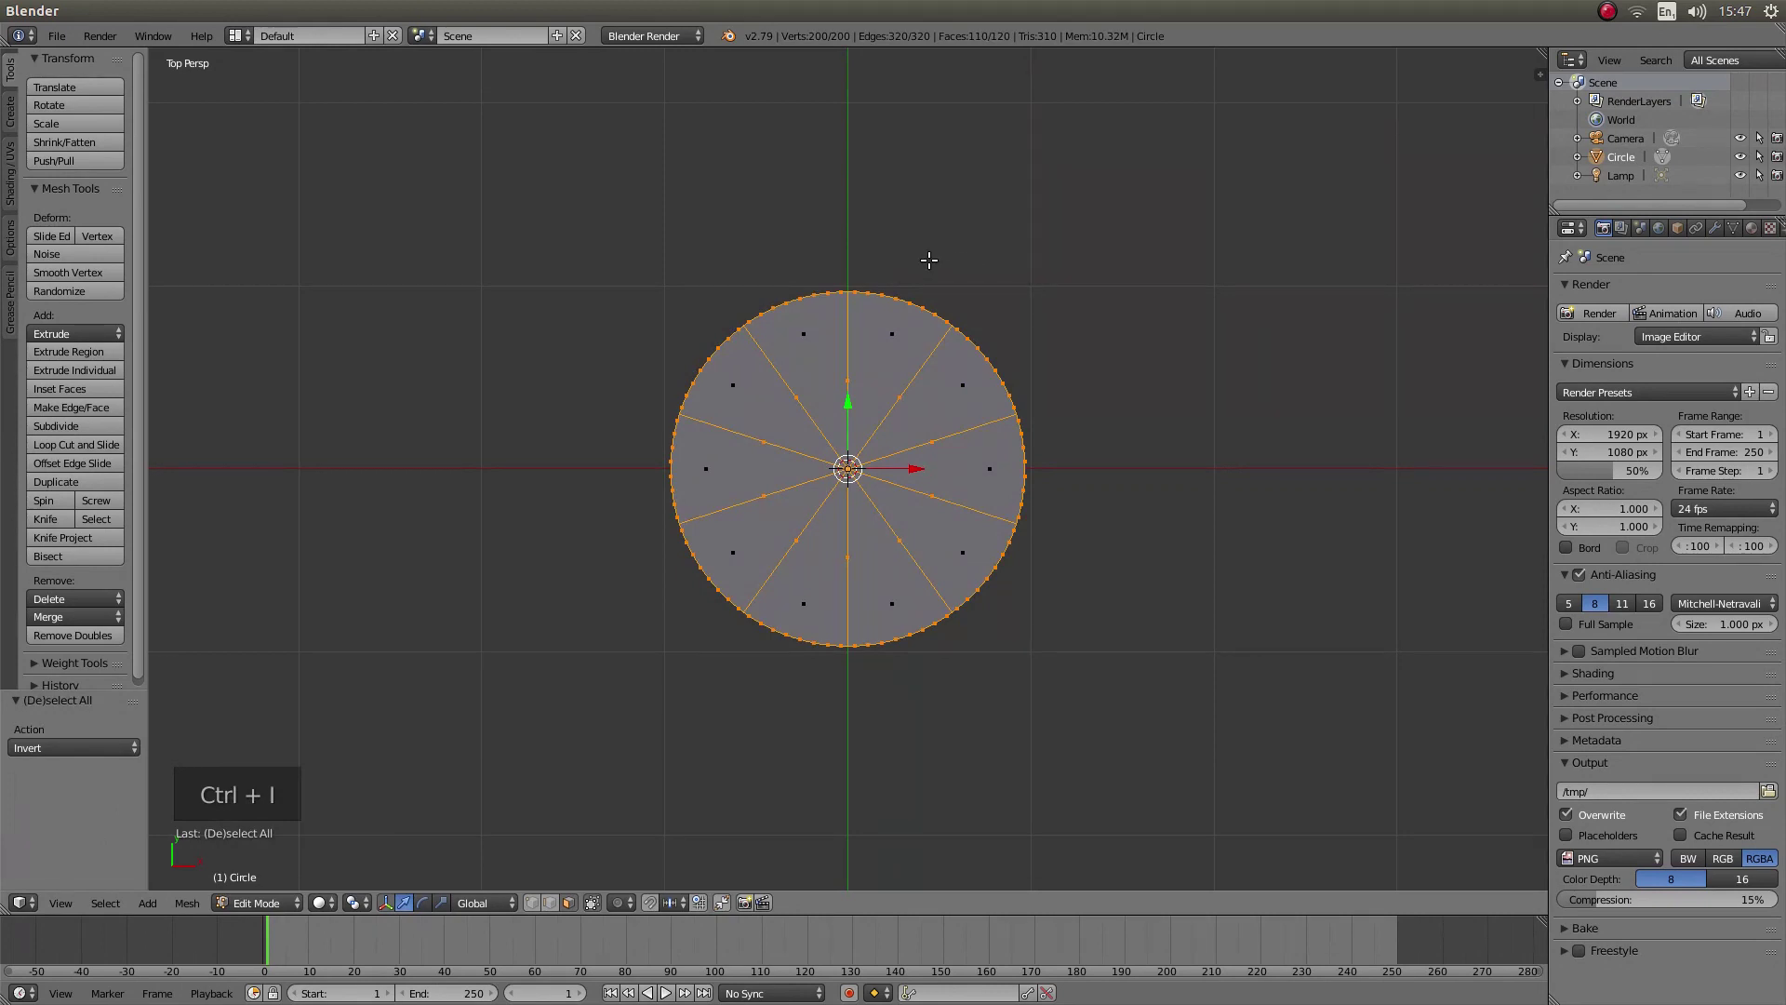
key("x")
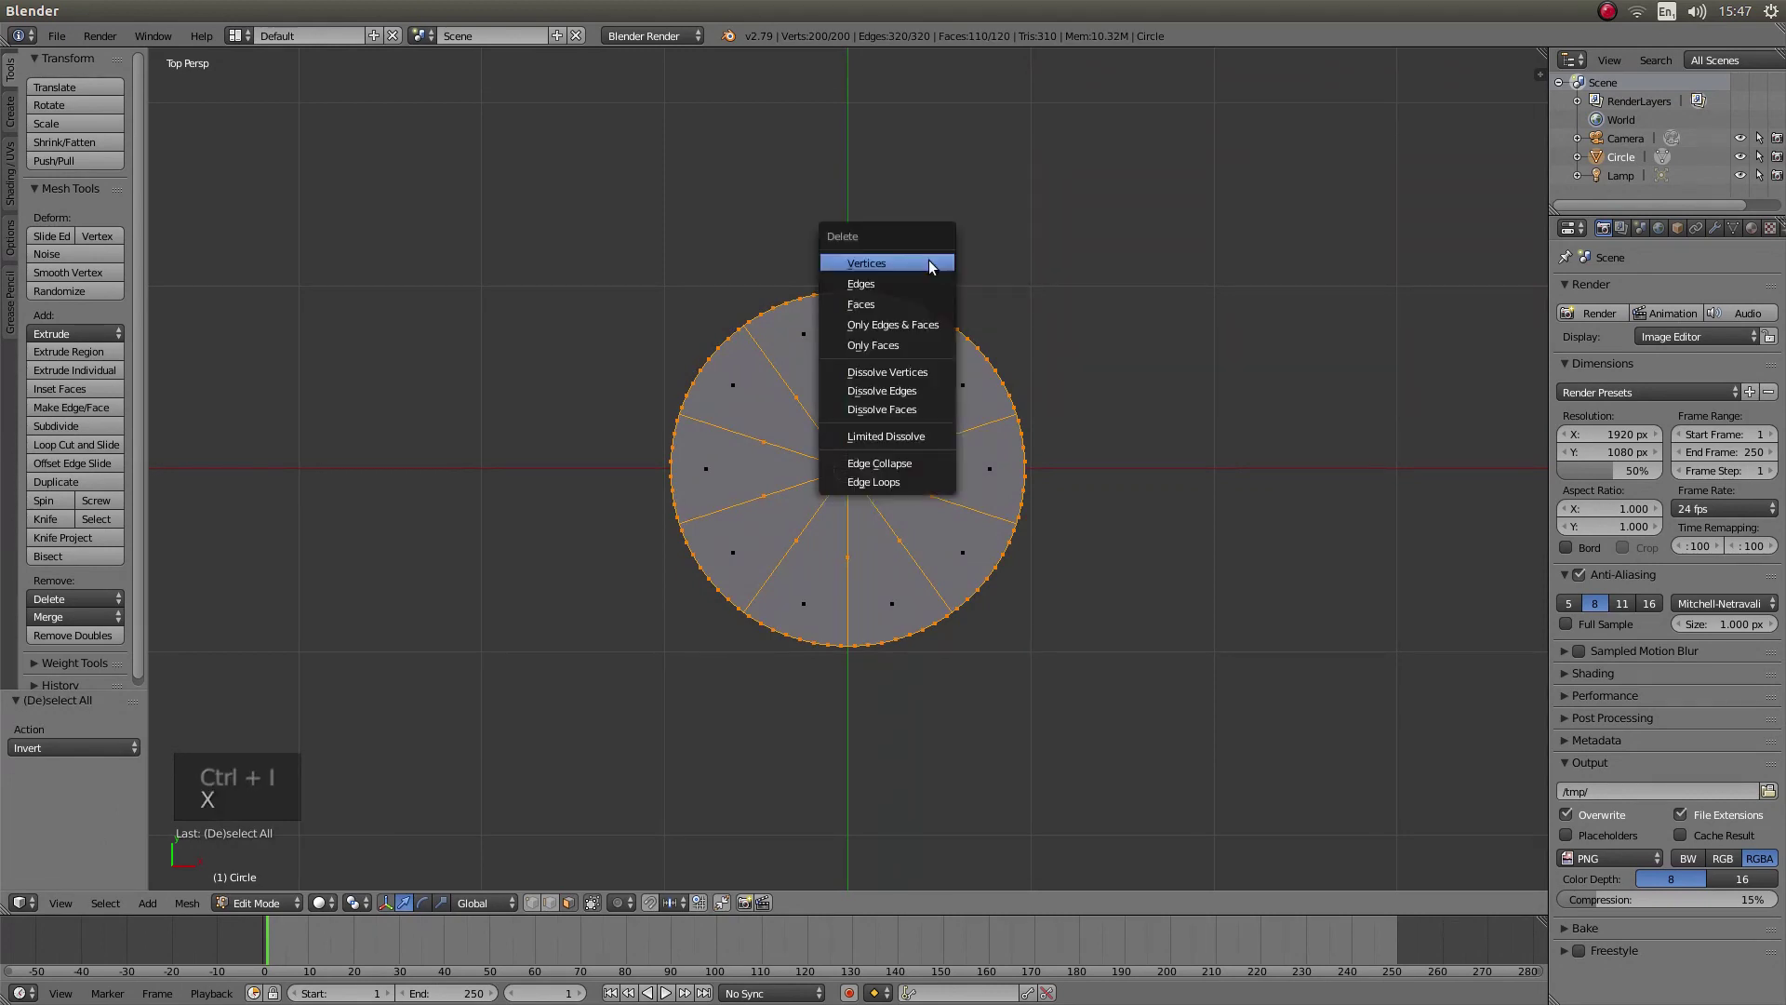
left_click(878, 304)
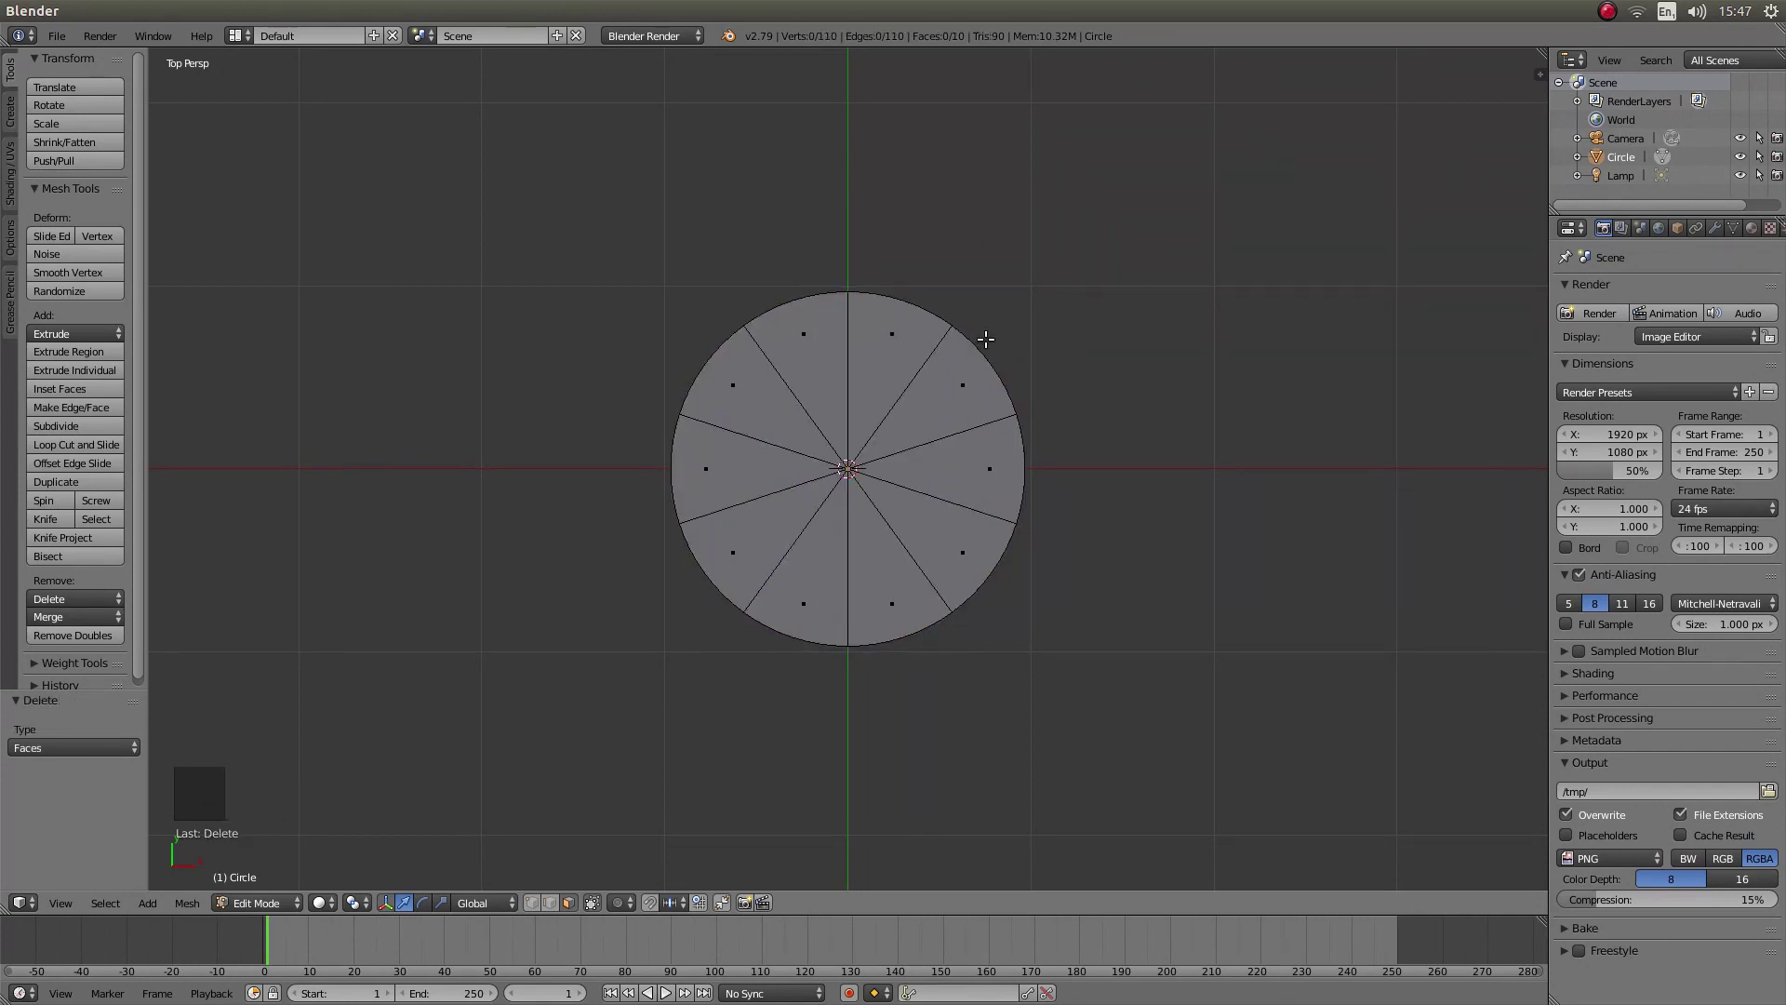
- Select all ten wedge faces and extrude them 2 units up along Z
key("a")
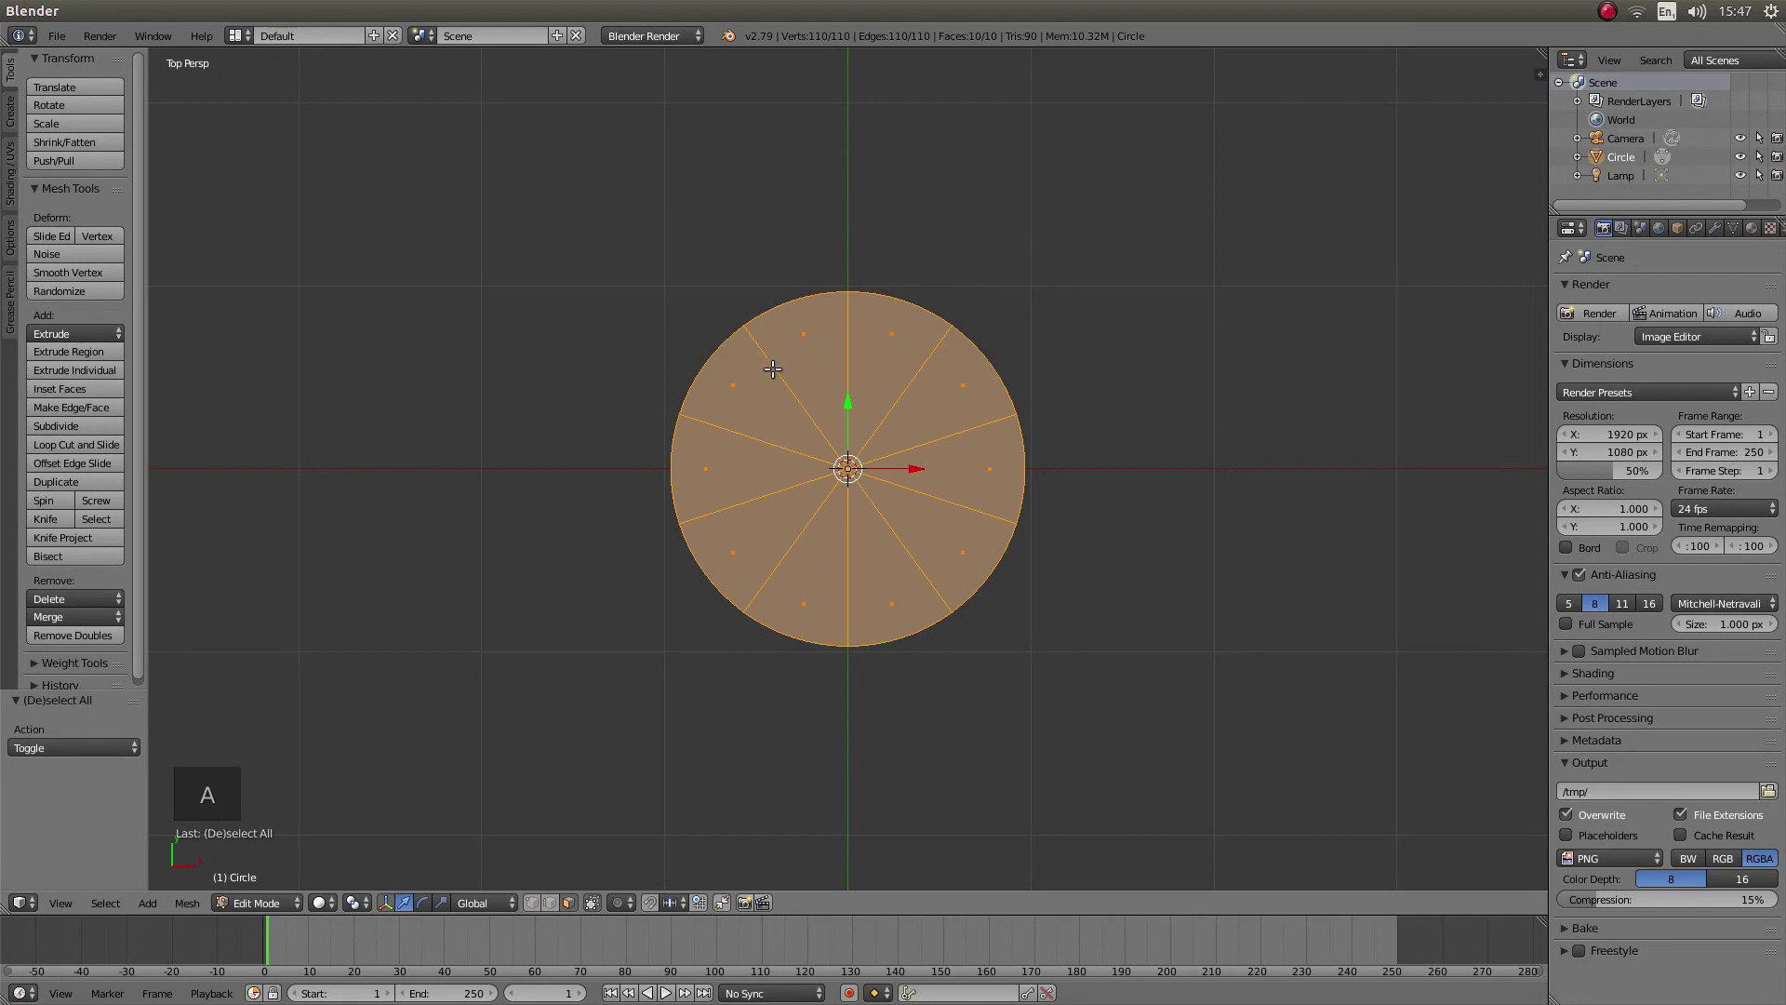
key("KP_1")
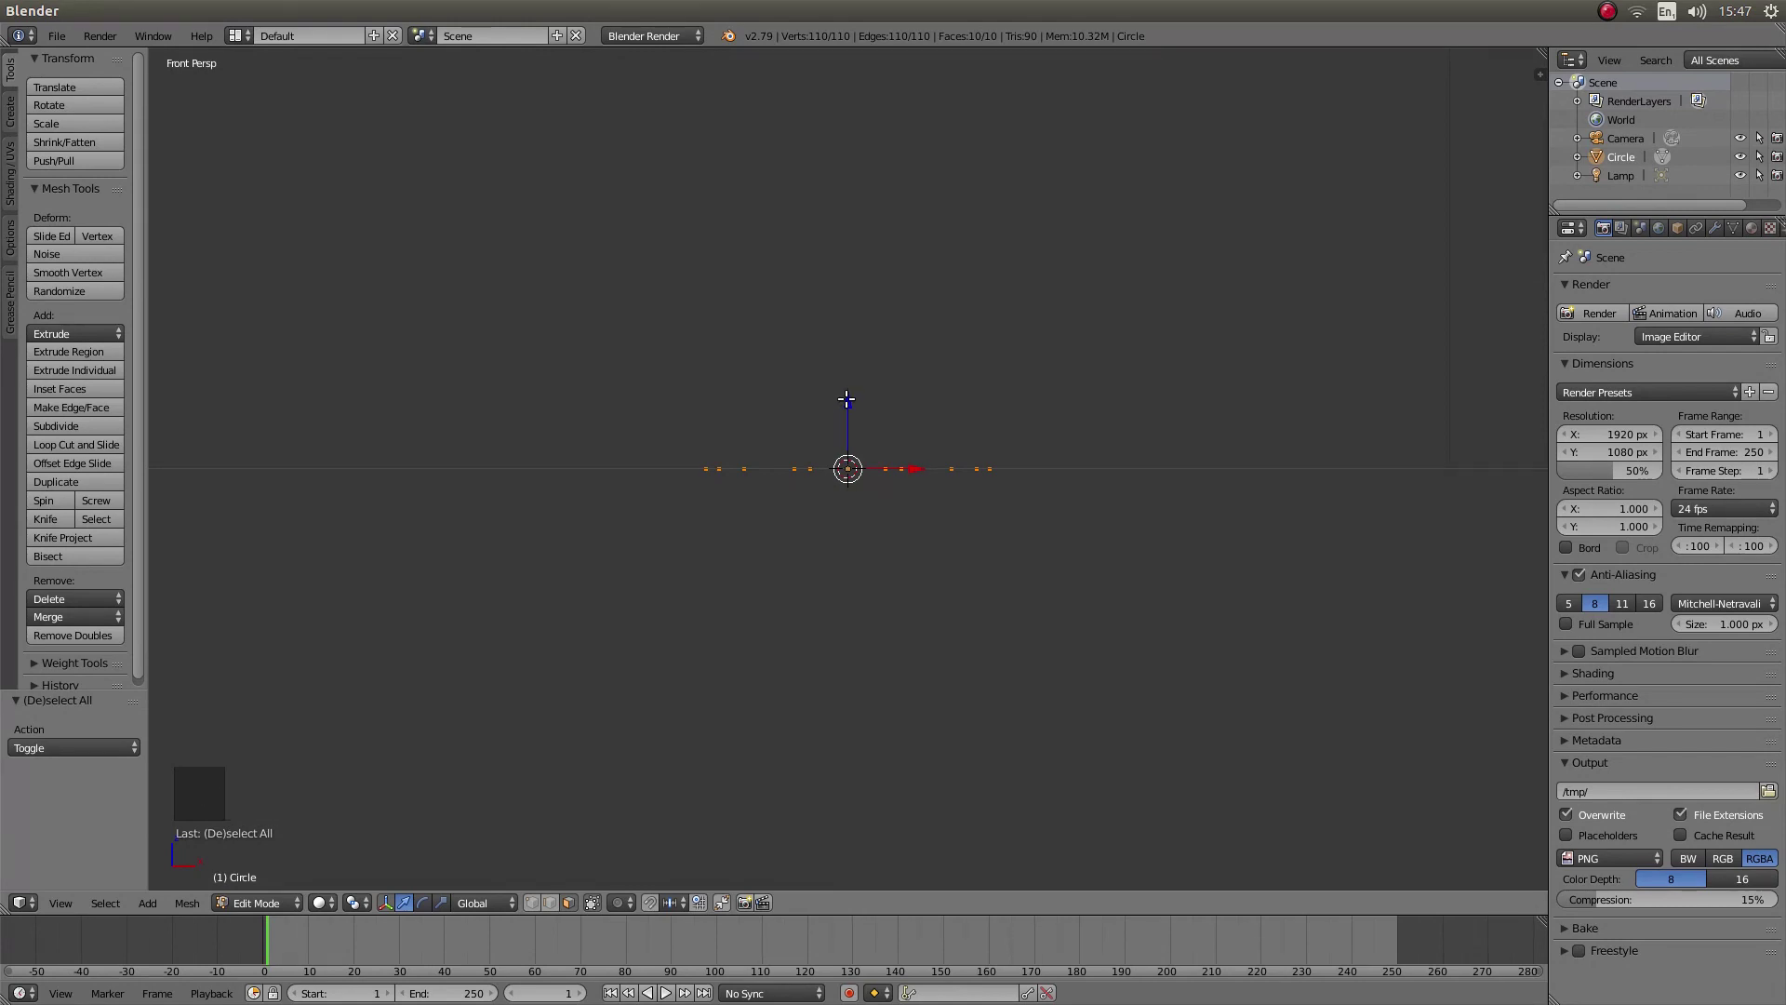
key("e")
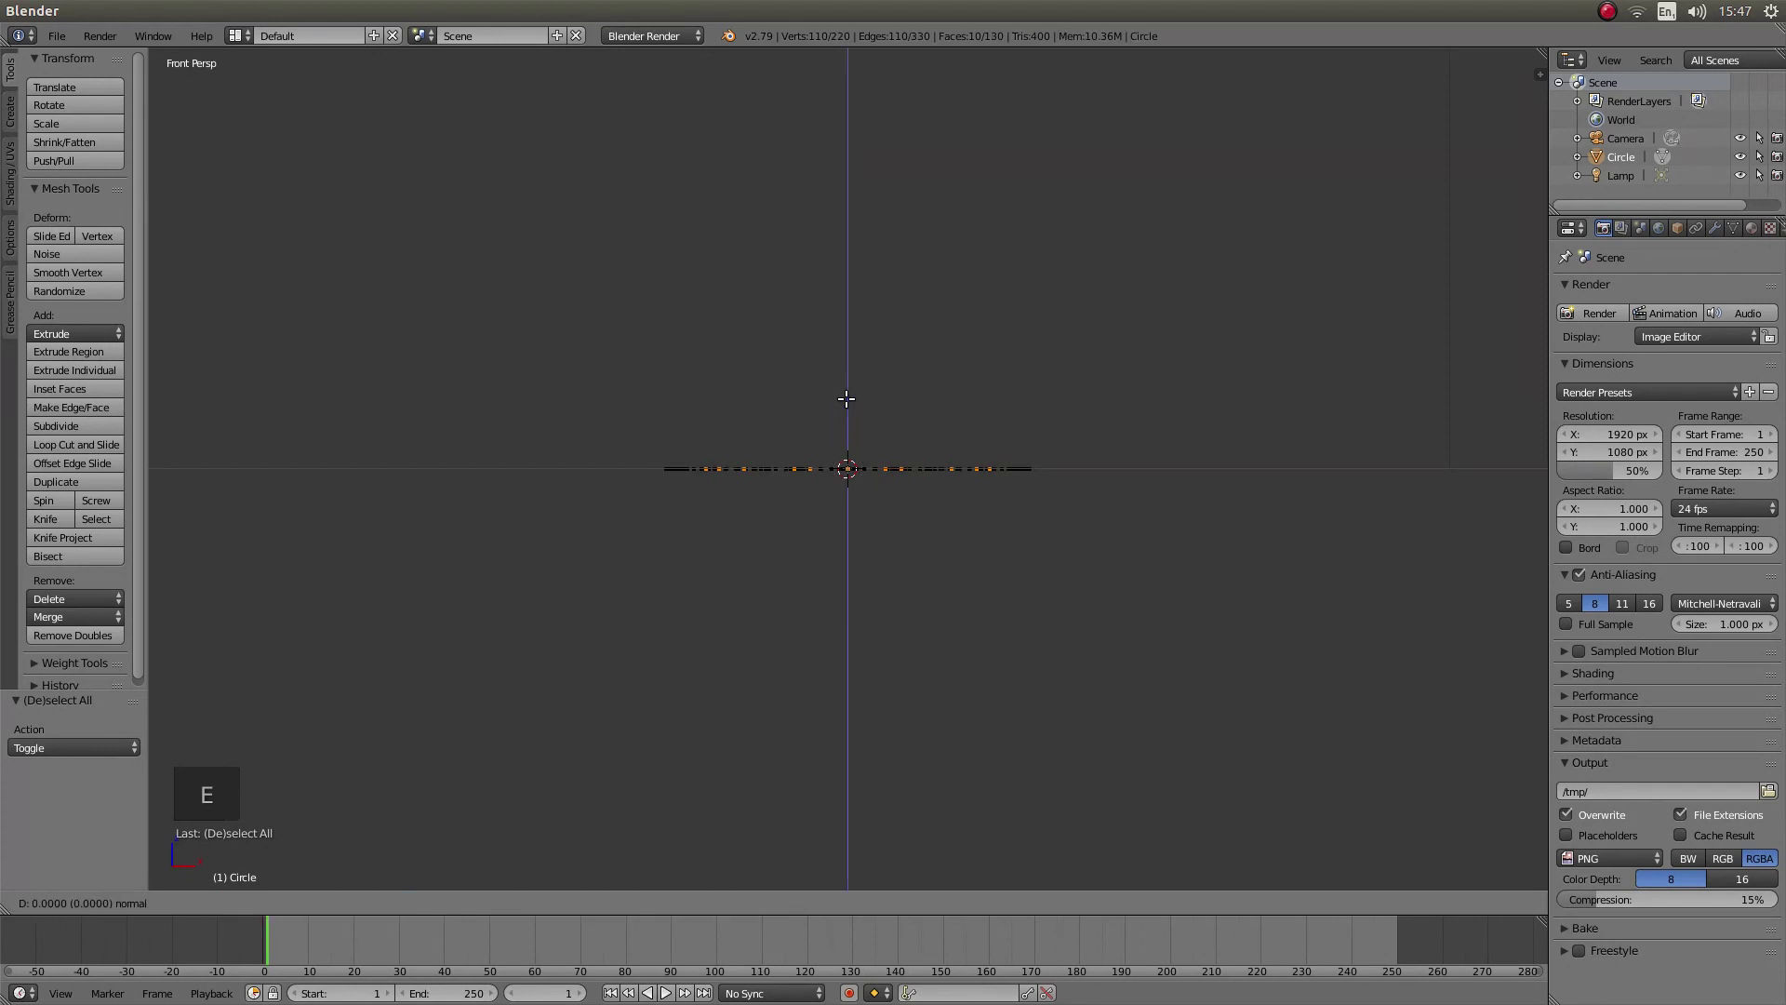
type("2")
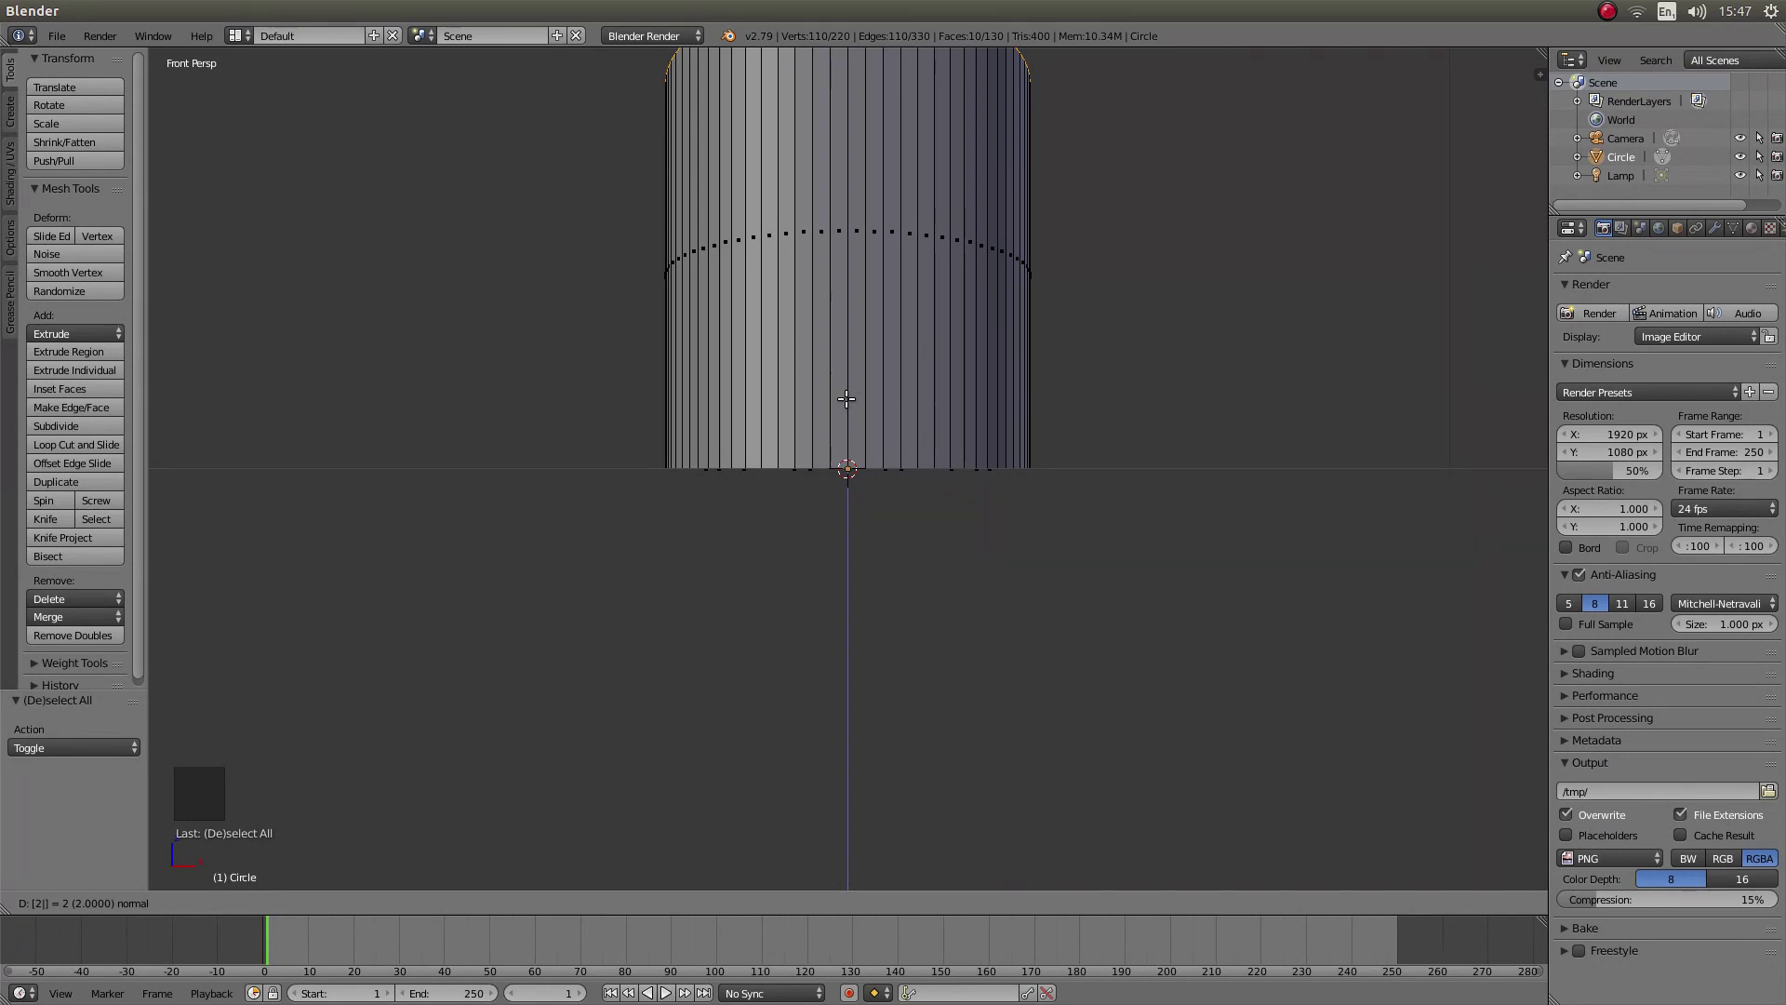
key("Return")
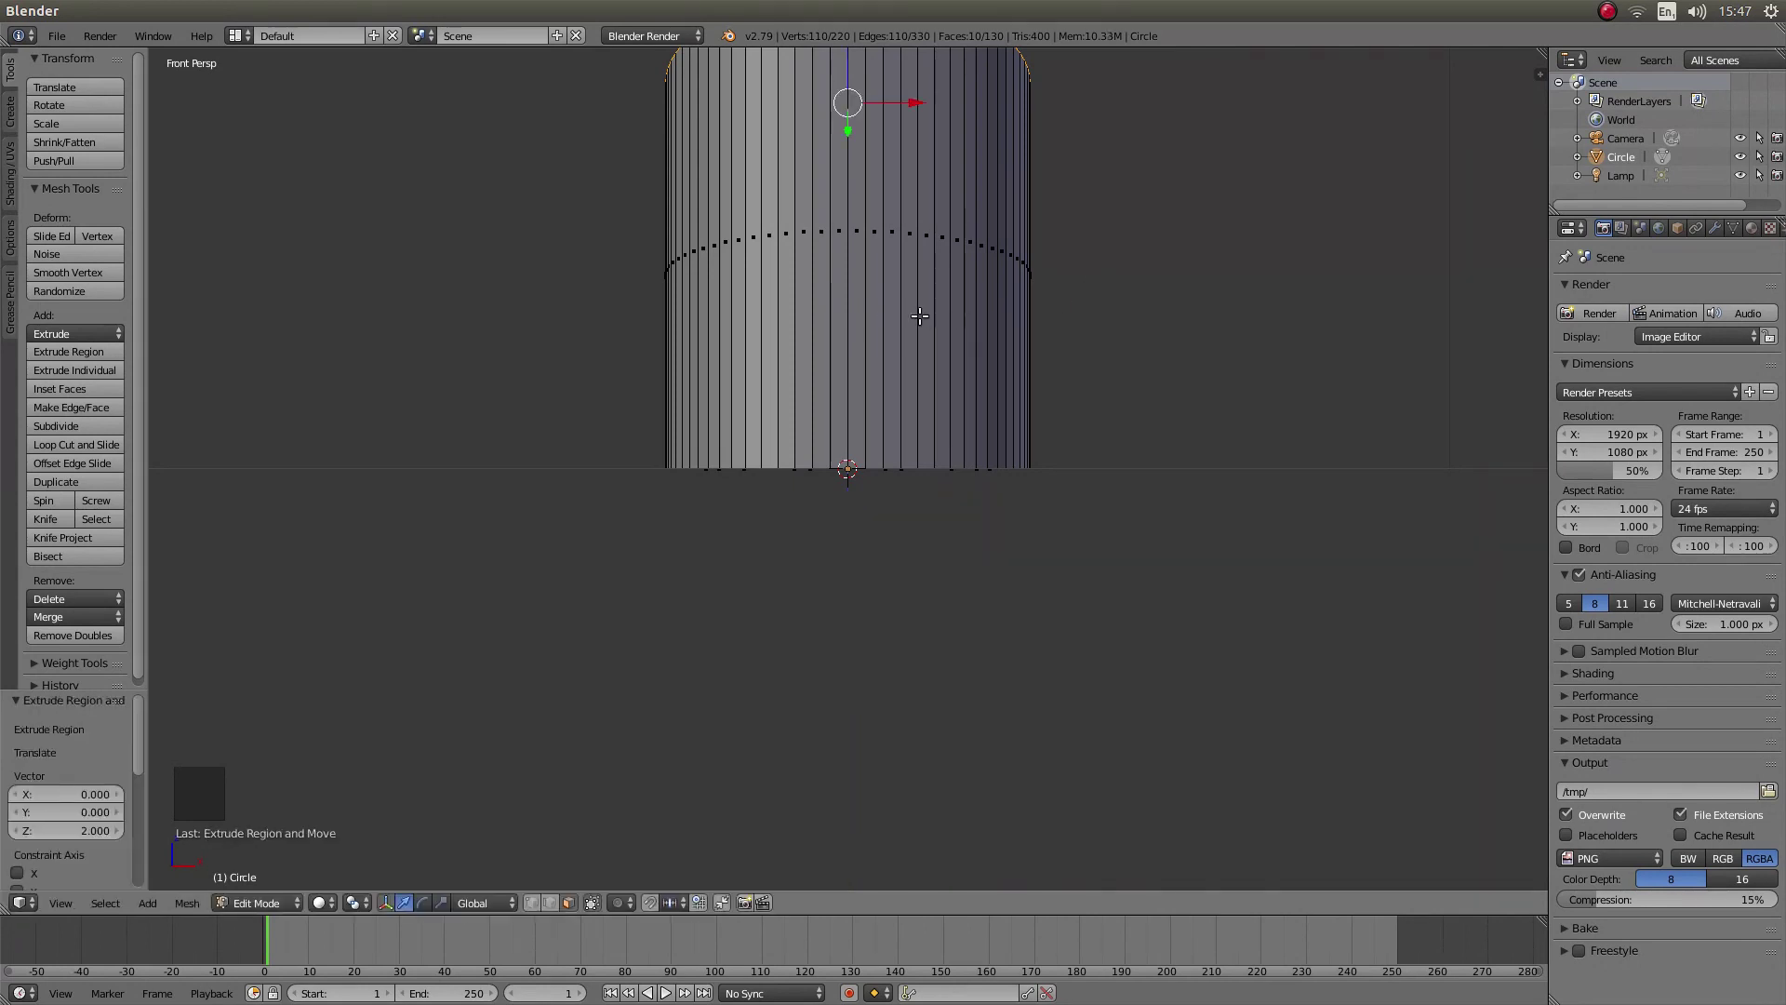
- Switch to orthographic view, then pan and orbit to see the cylinder's wedge-divided top
key("KP_5")
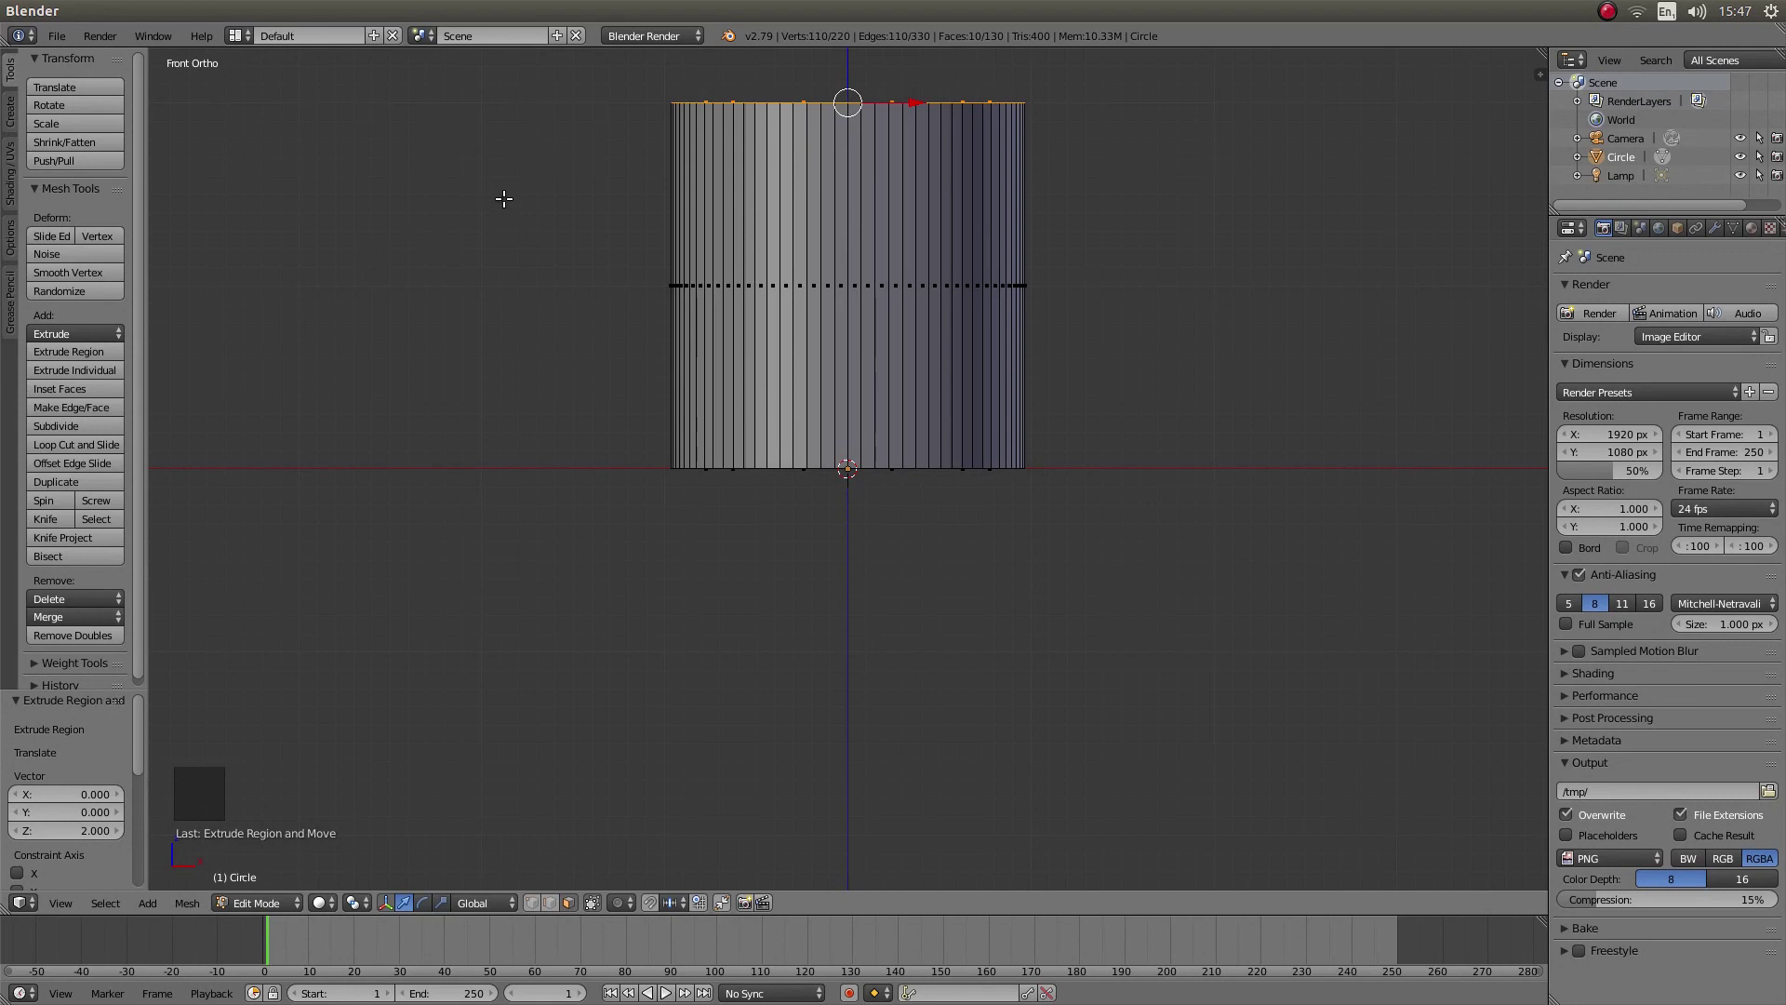
middle_click_drag(518, 171, 508, 396, "shift")
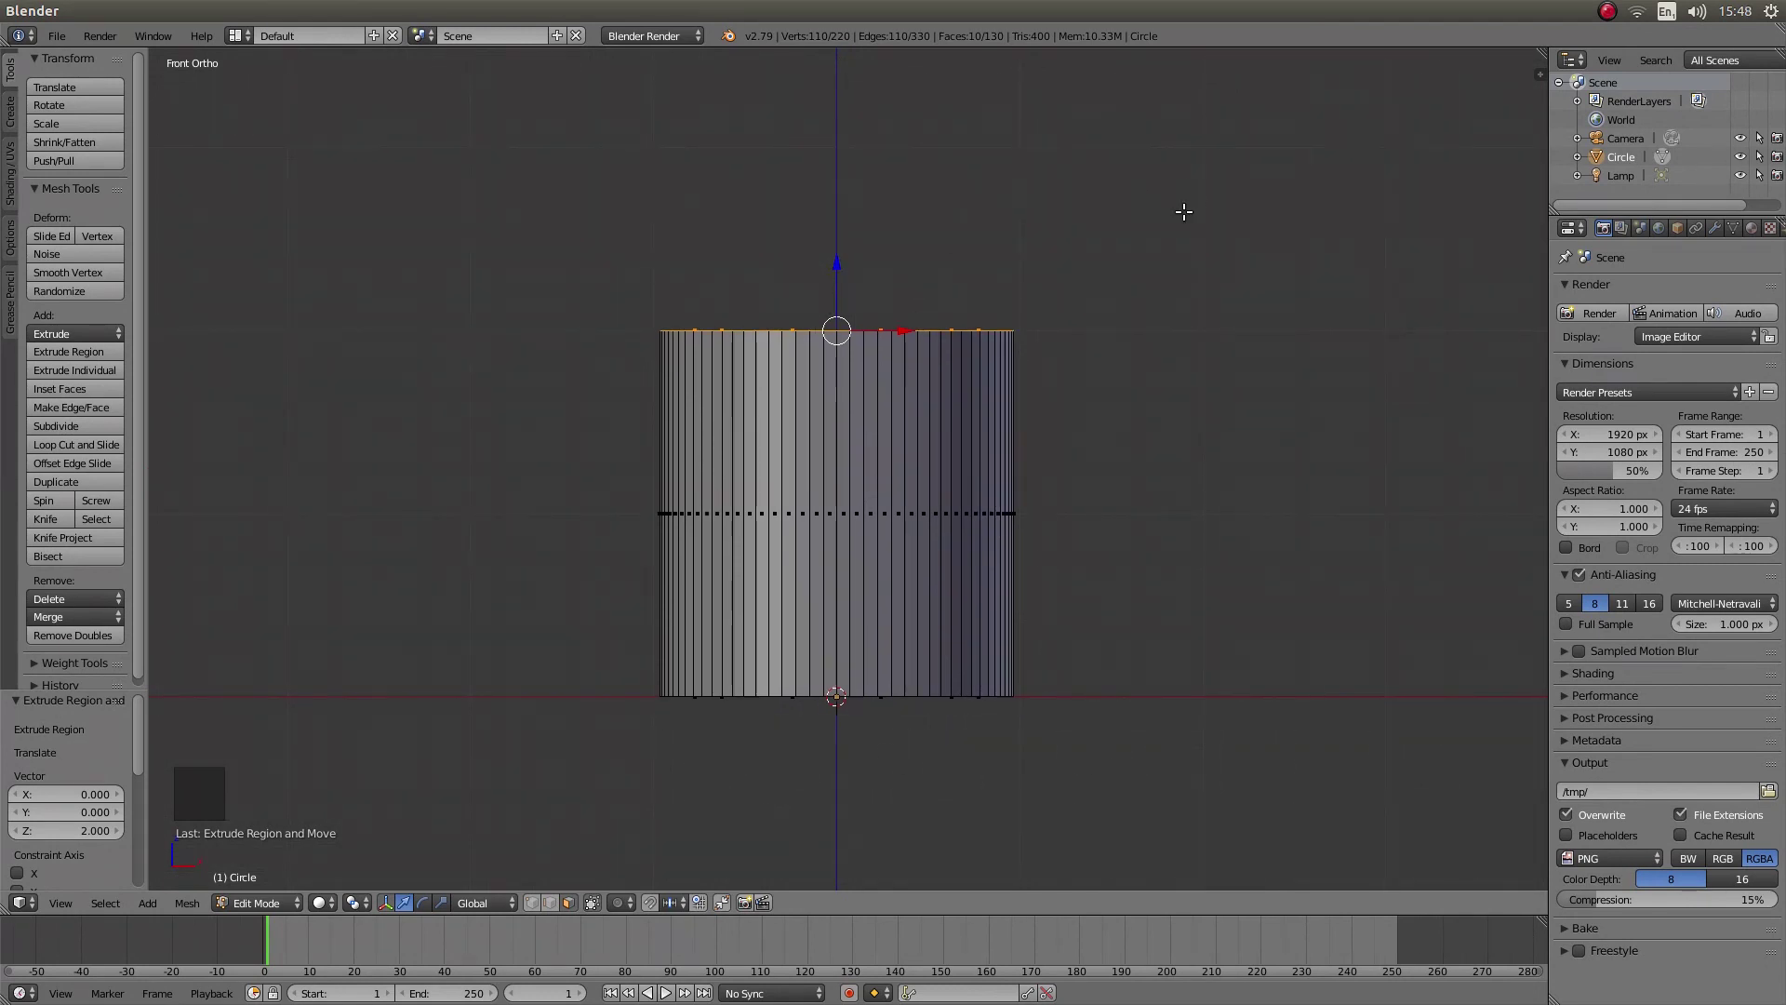
middle_click_drag(1183, 212, 654, 321)
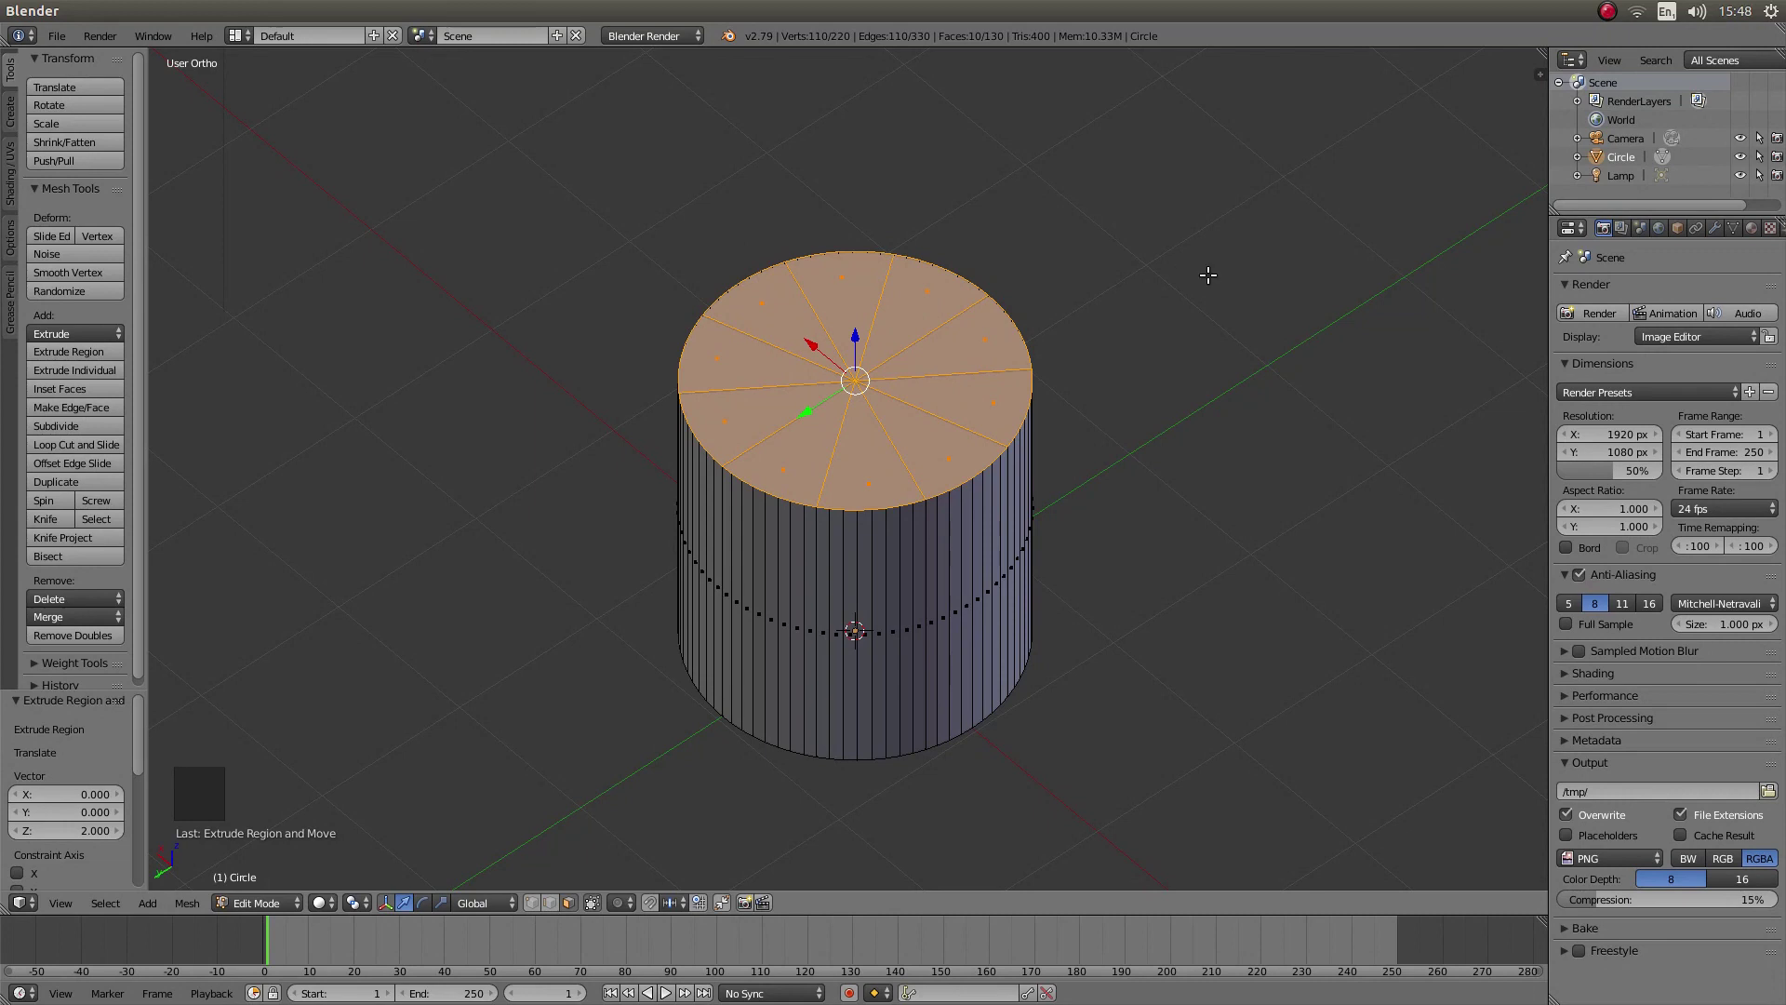
- Select the whole mesh, separate it by loose parts, and return to Object Mode
key("a")
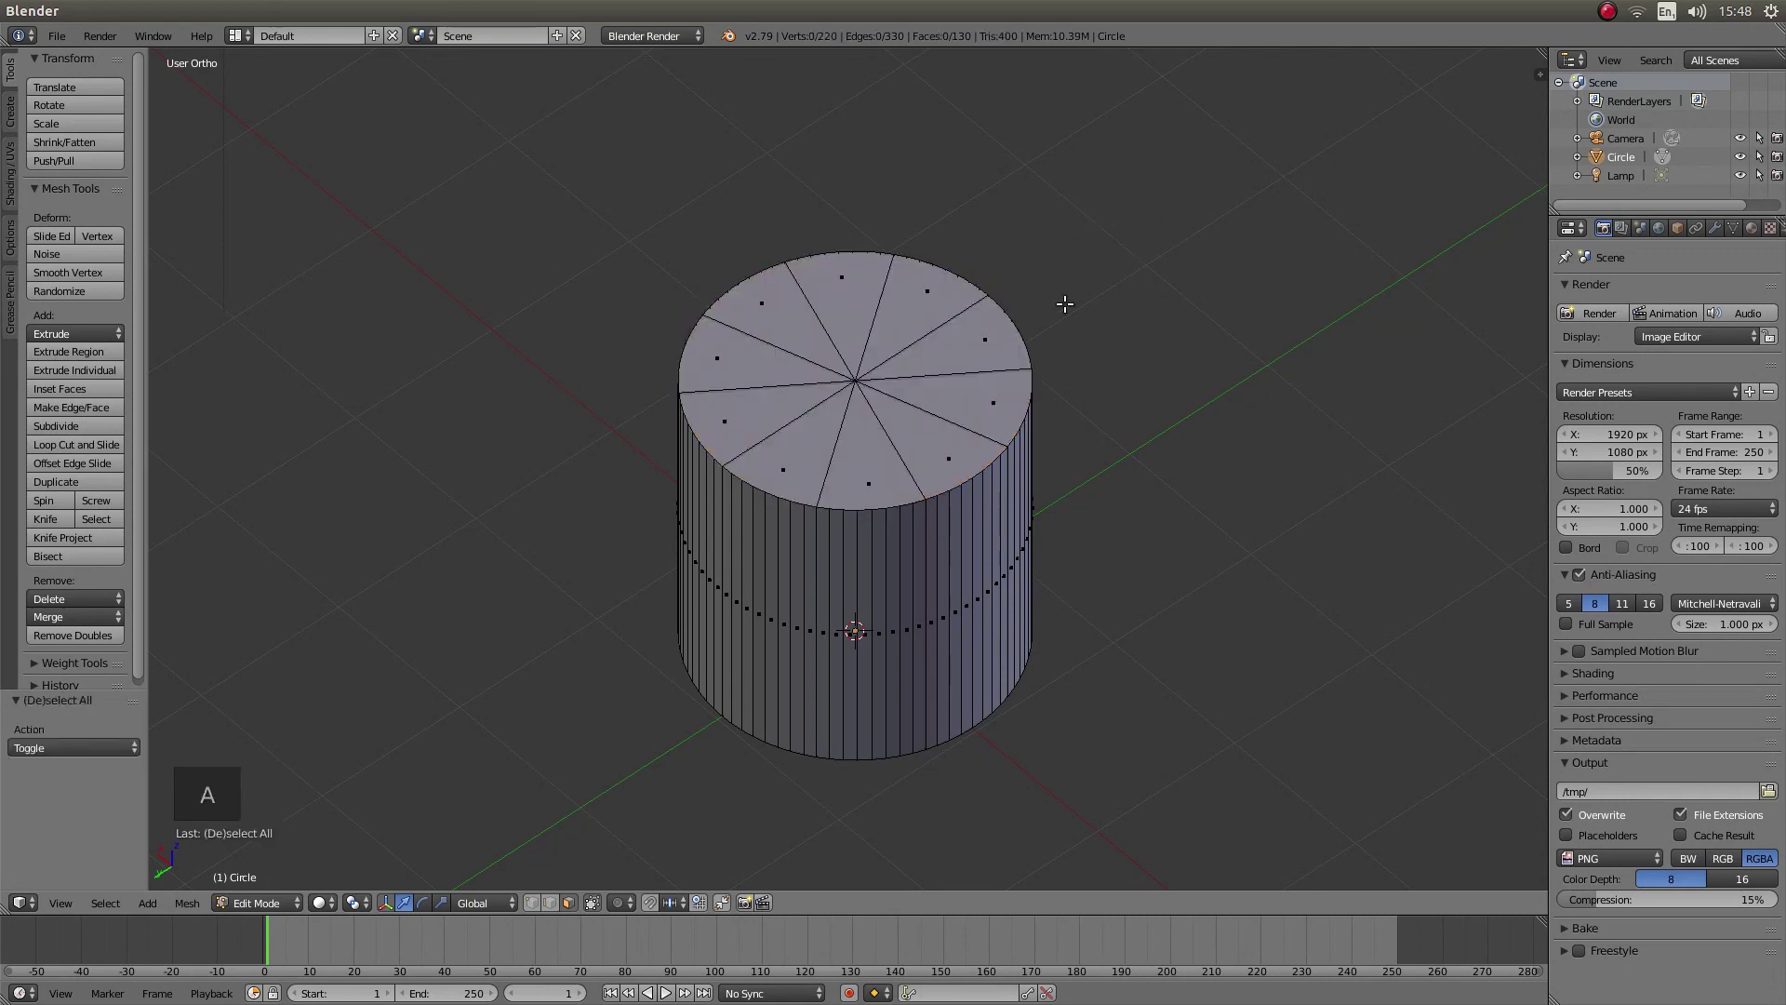
key("a")
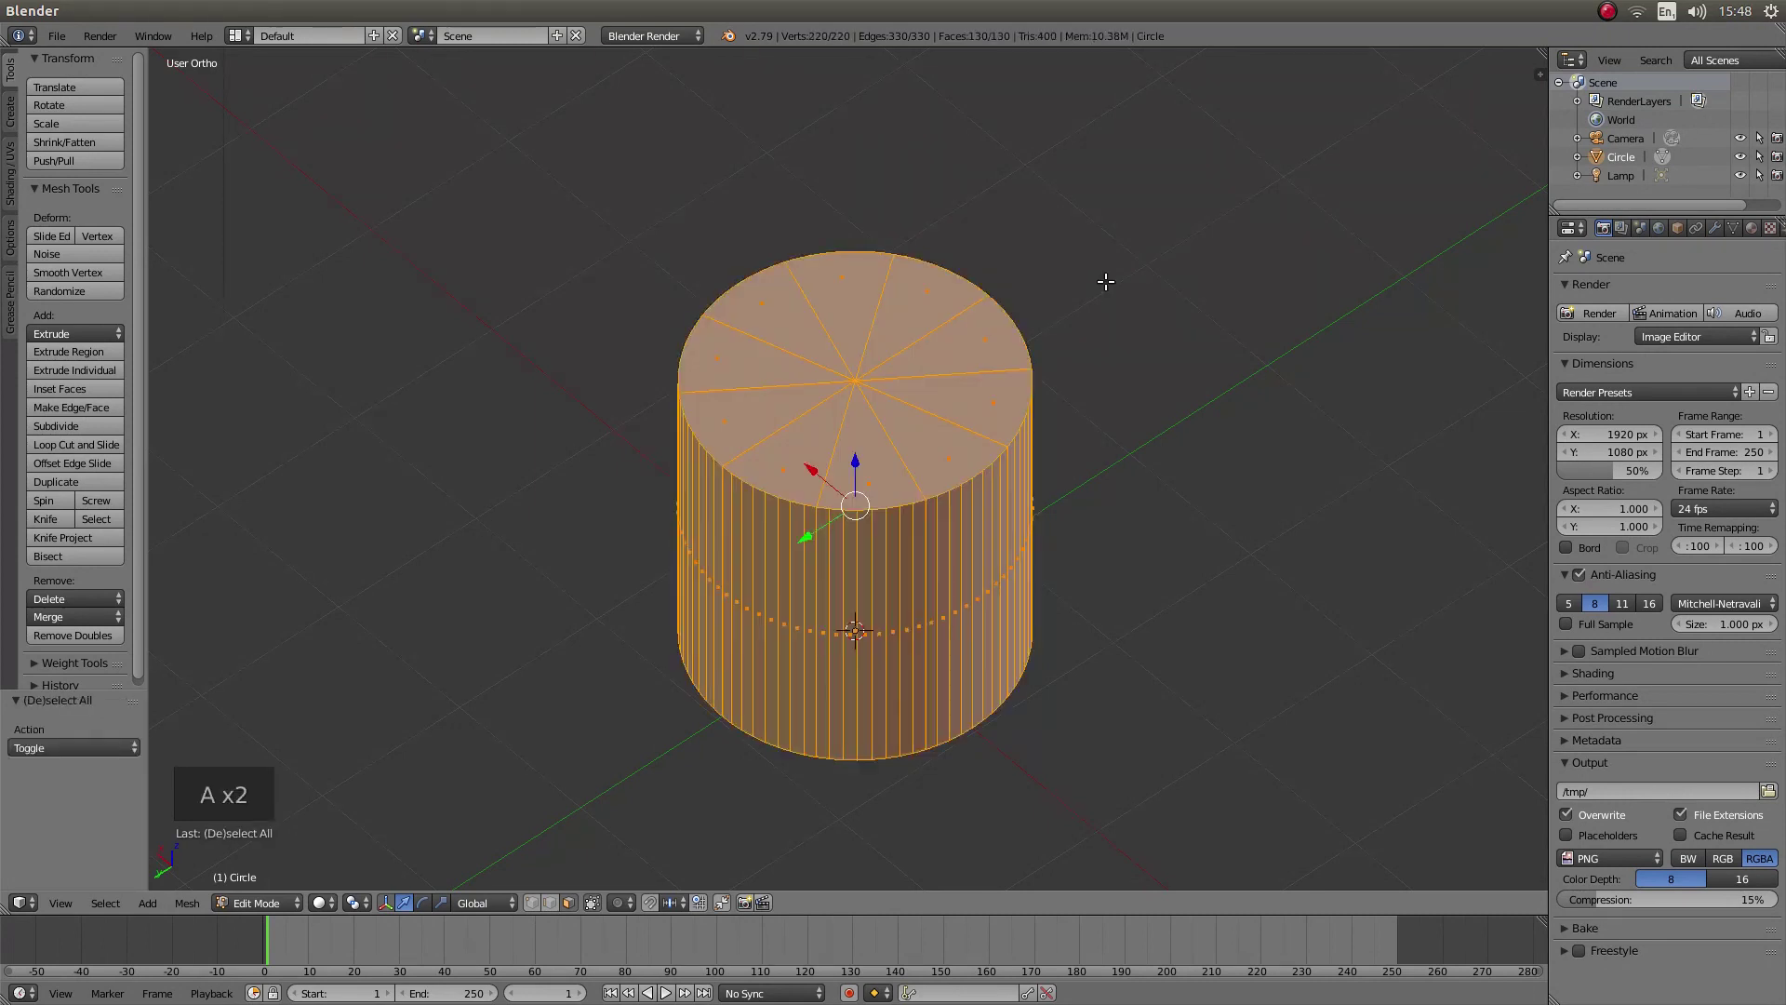
key("p")
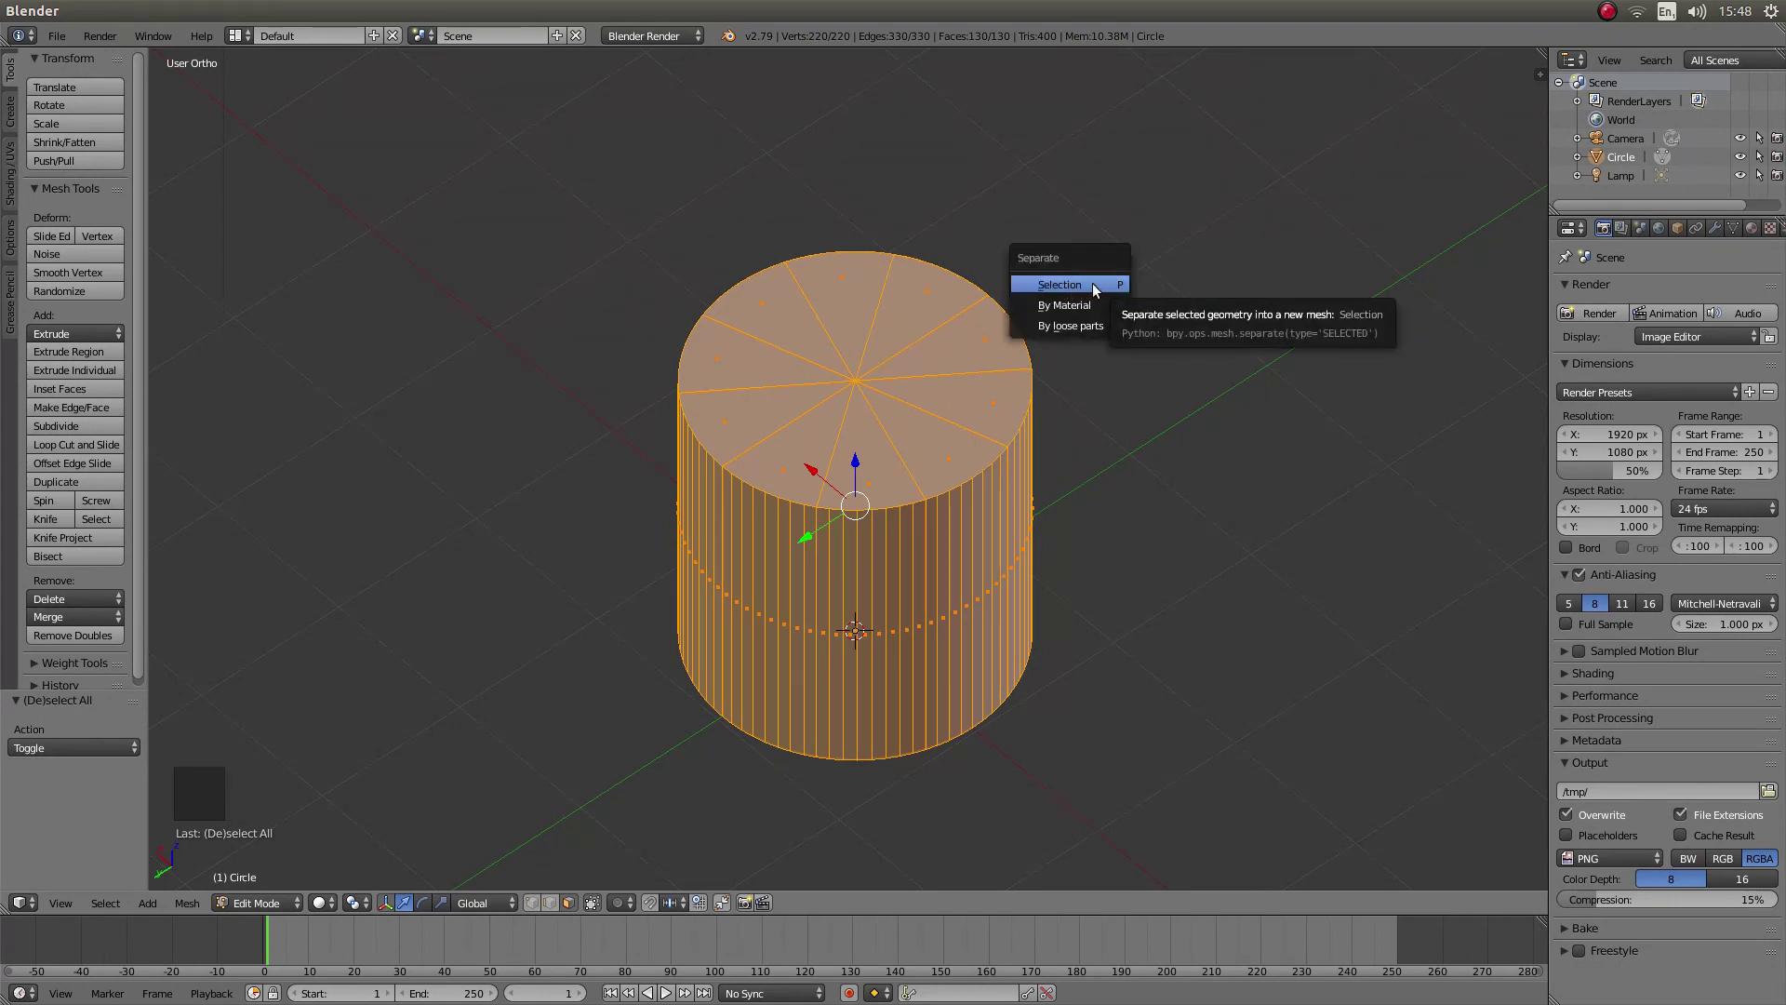
left_click(1071, 326)
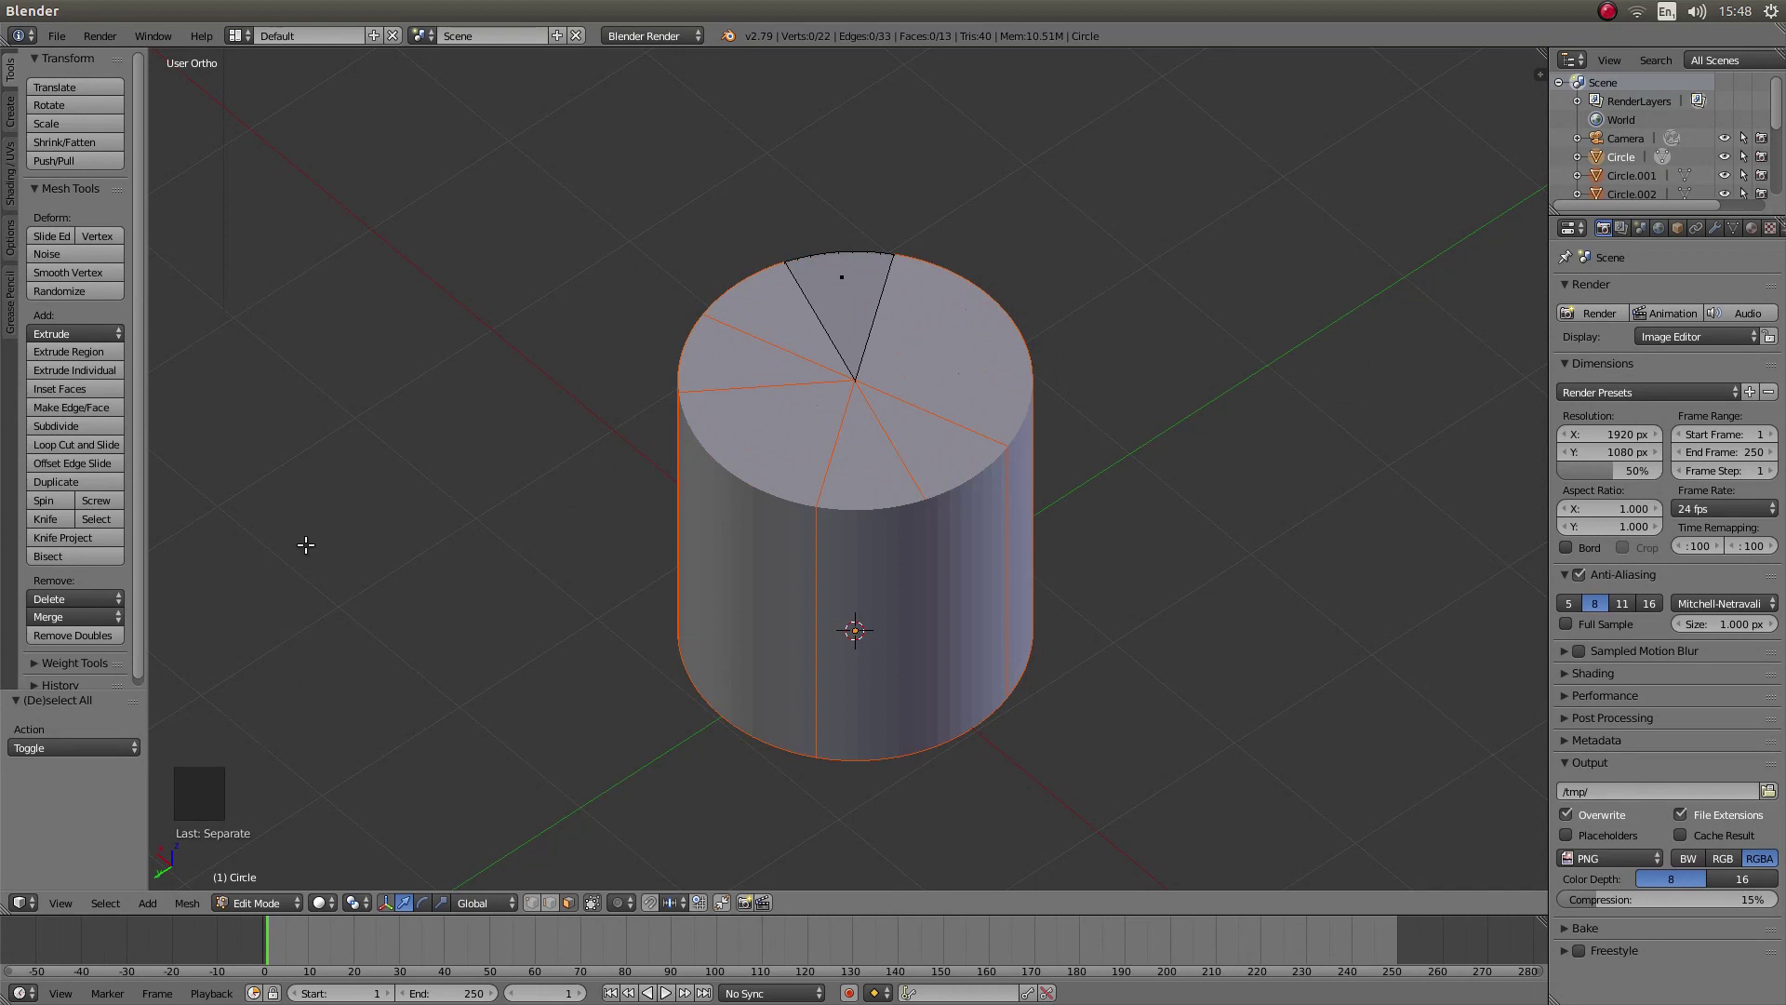
key("Tab")
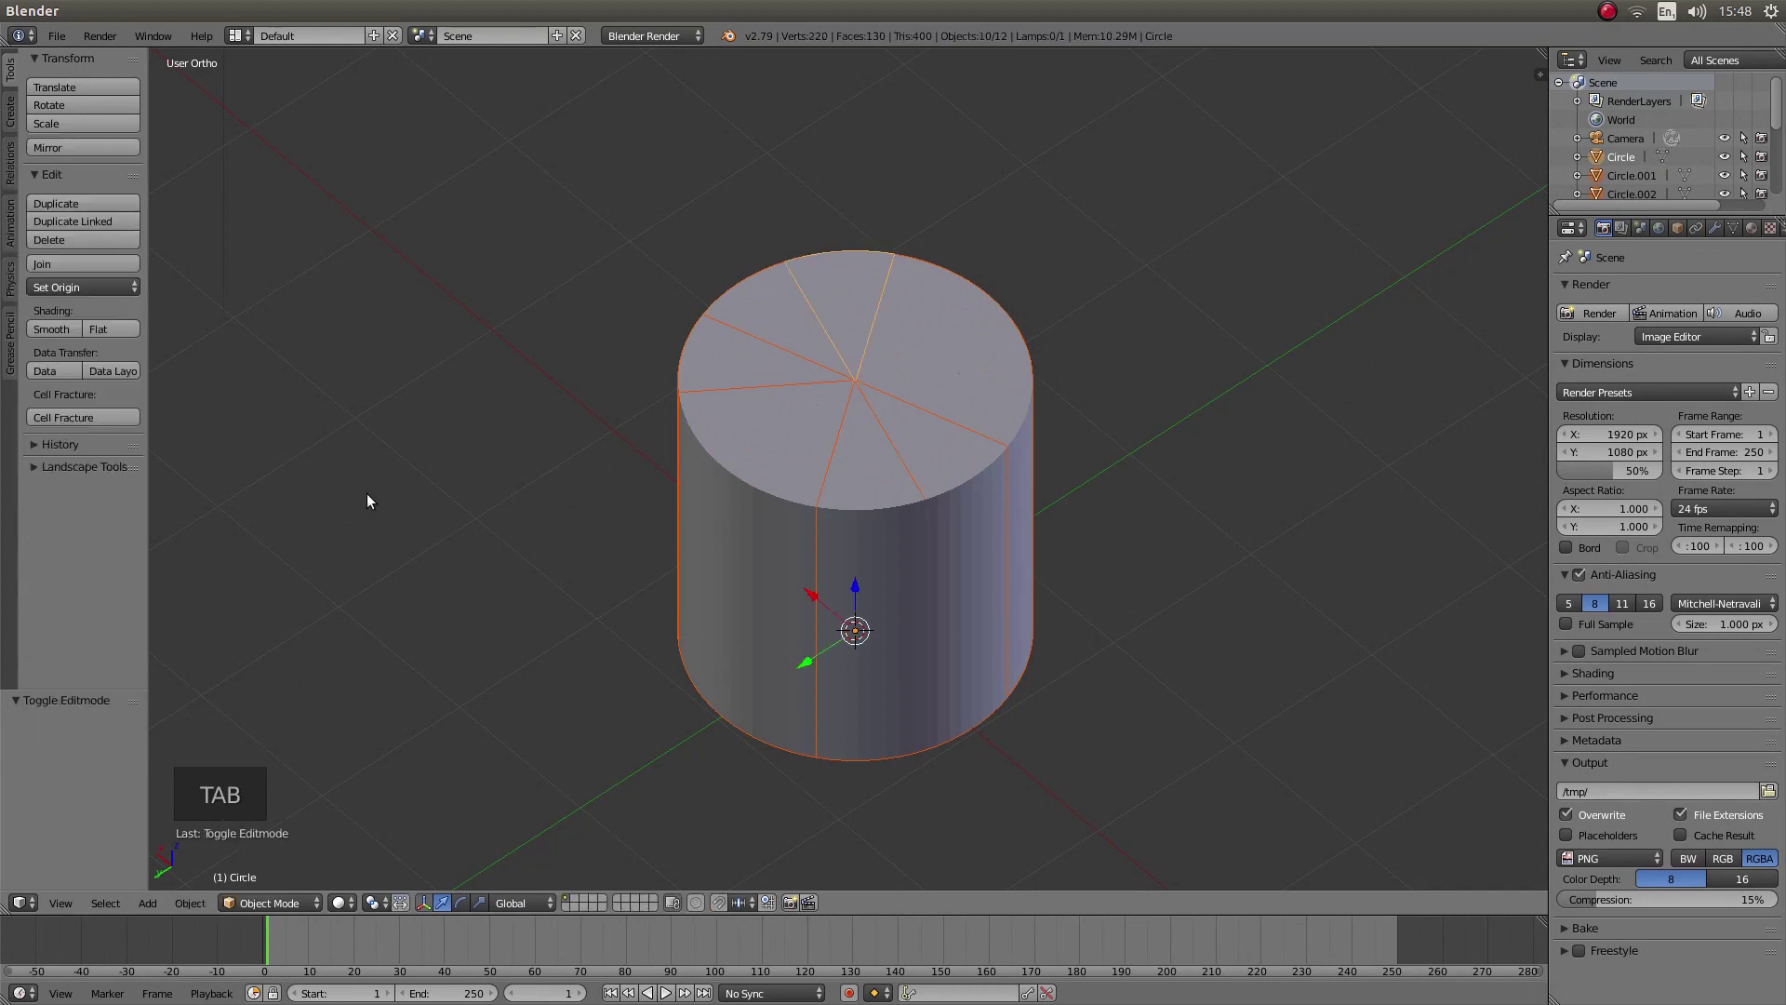
- Select the wedges one by one to confirm each is separate, ending on Circle.001
right_click(772, 420)
right_click(900, 462)
right_click(928, 437)
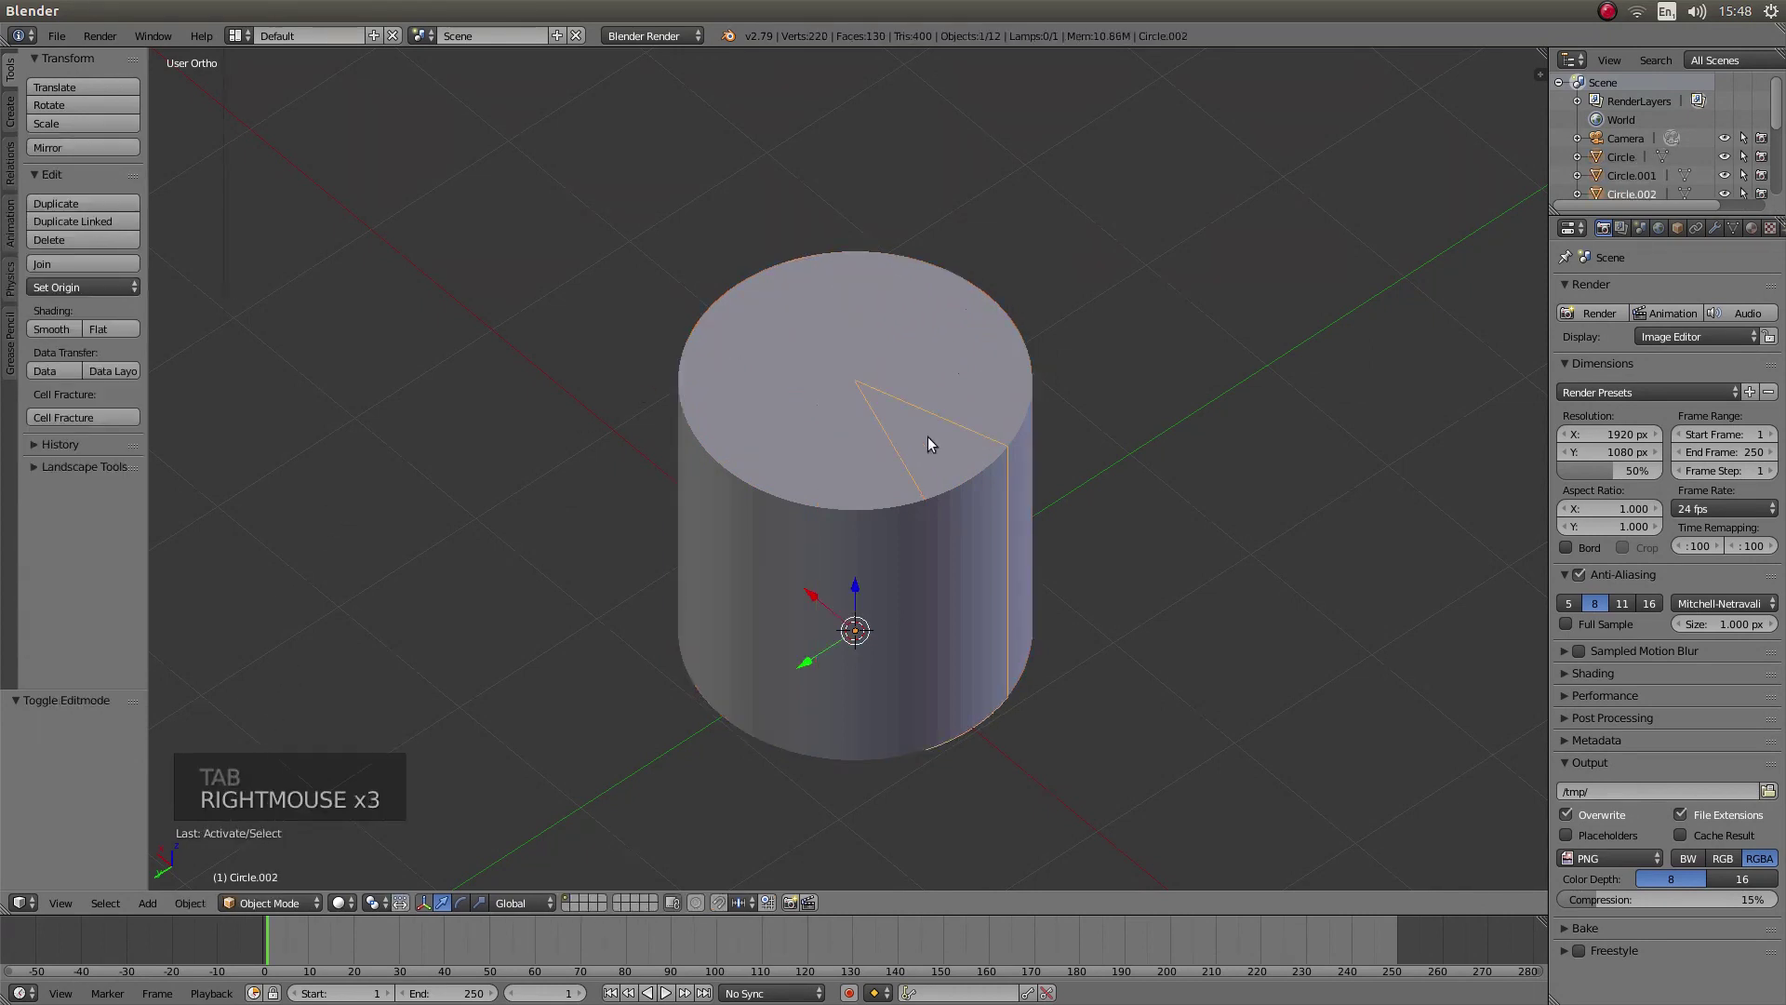
right_click(968, 355)
right_click(926, 299)
right_click(822, 287)
right_click(767, 319)
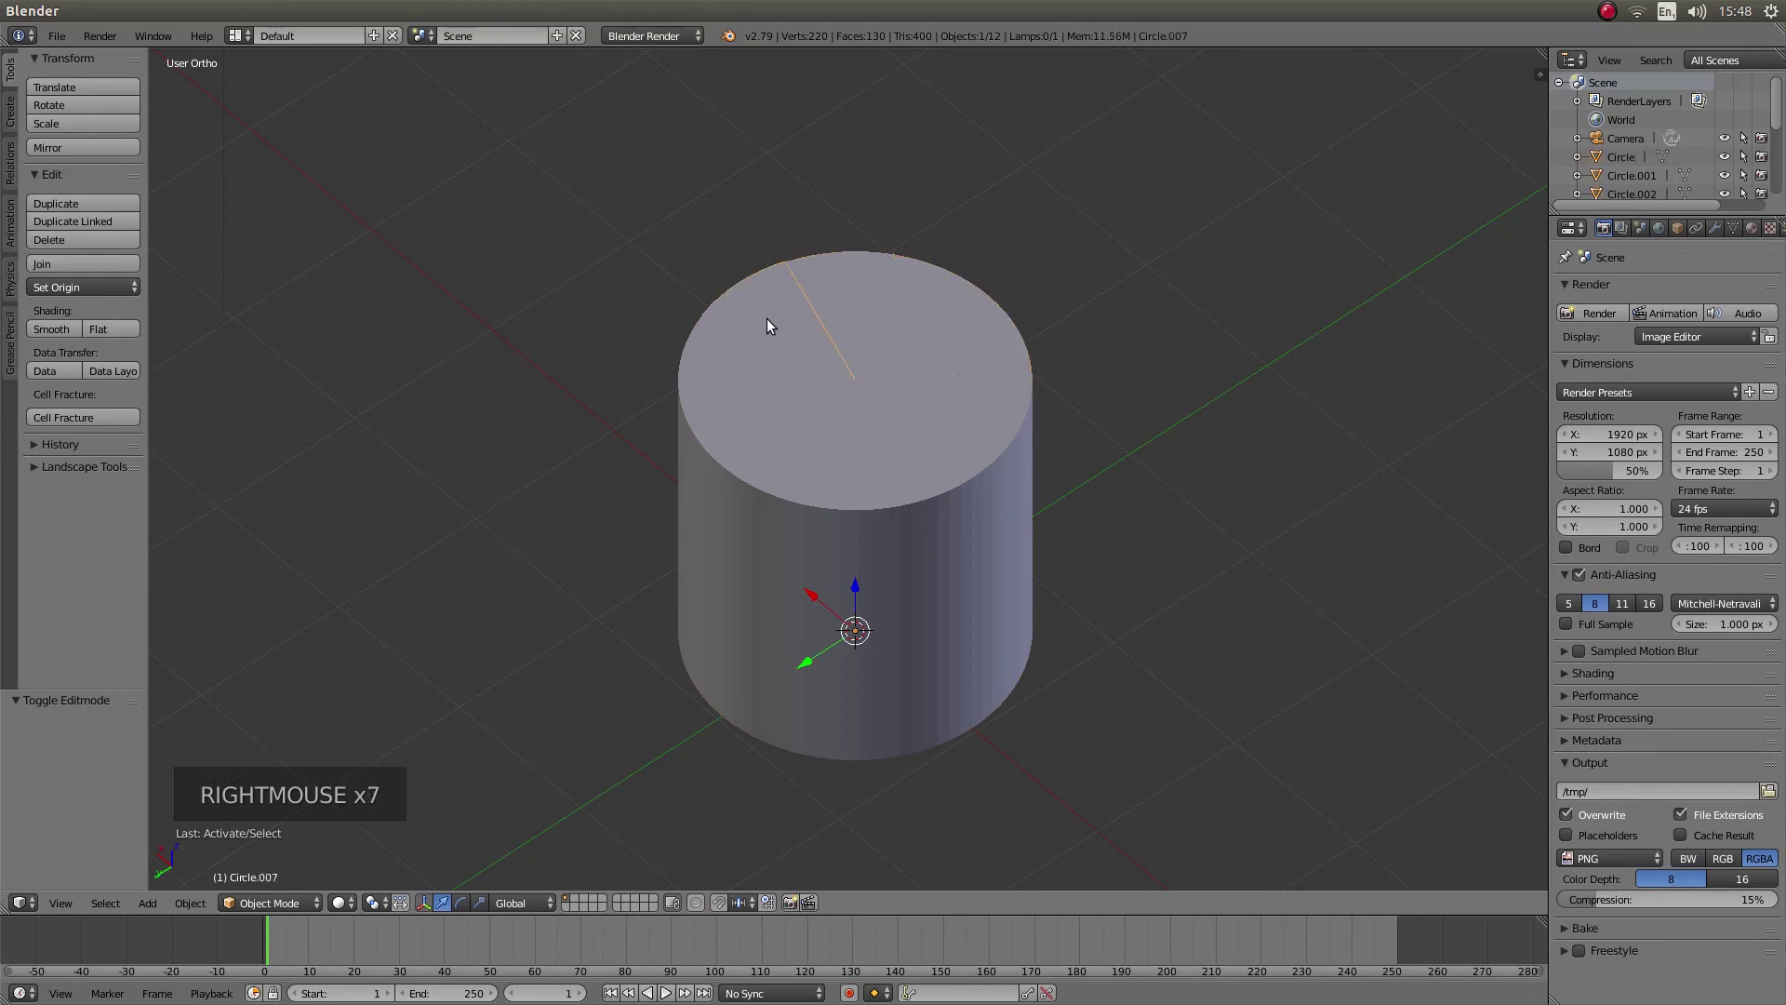
right_click(745, 354)
right_click(733, 409)
right_click(735, 456)
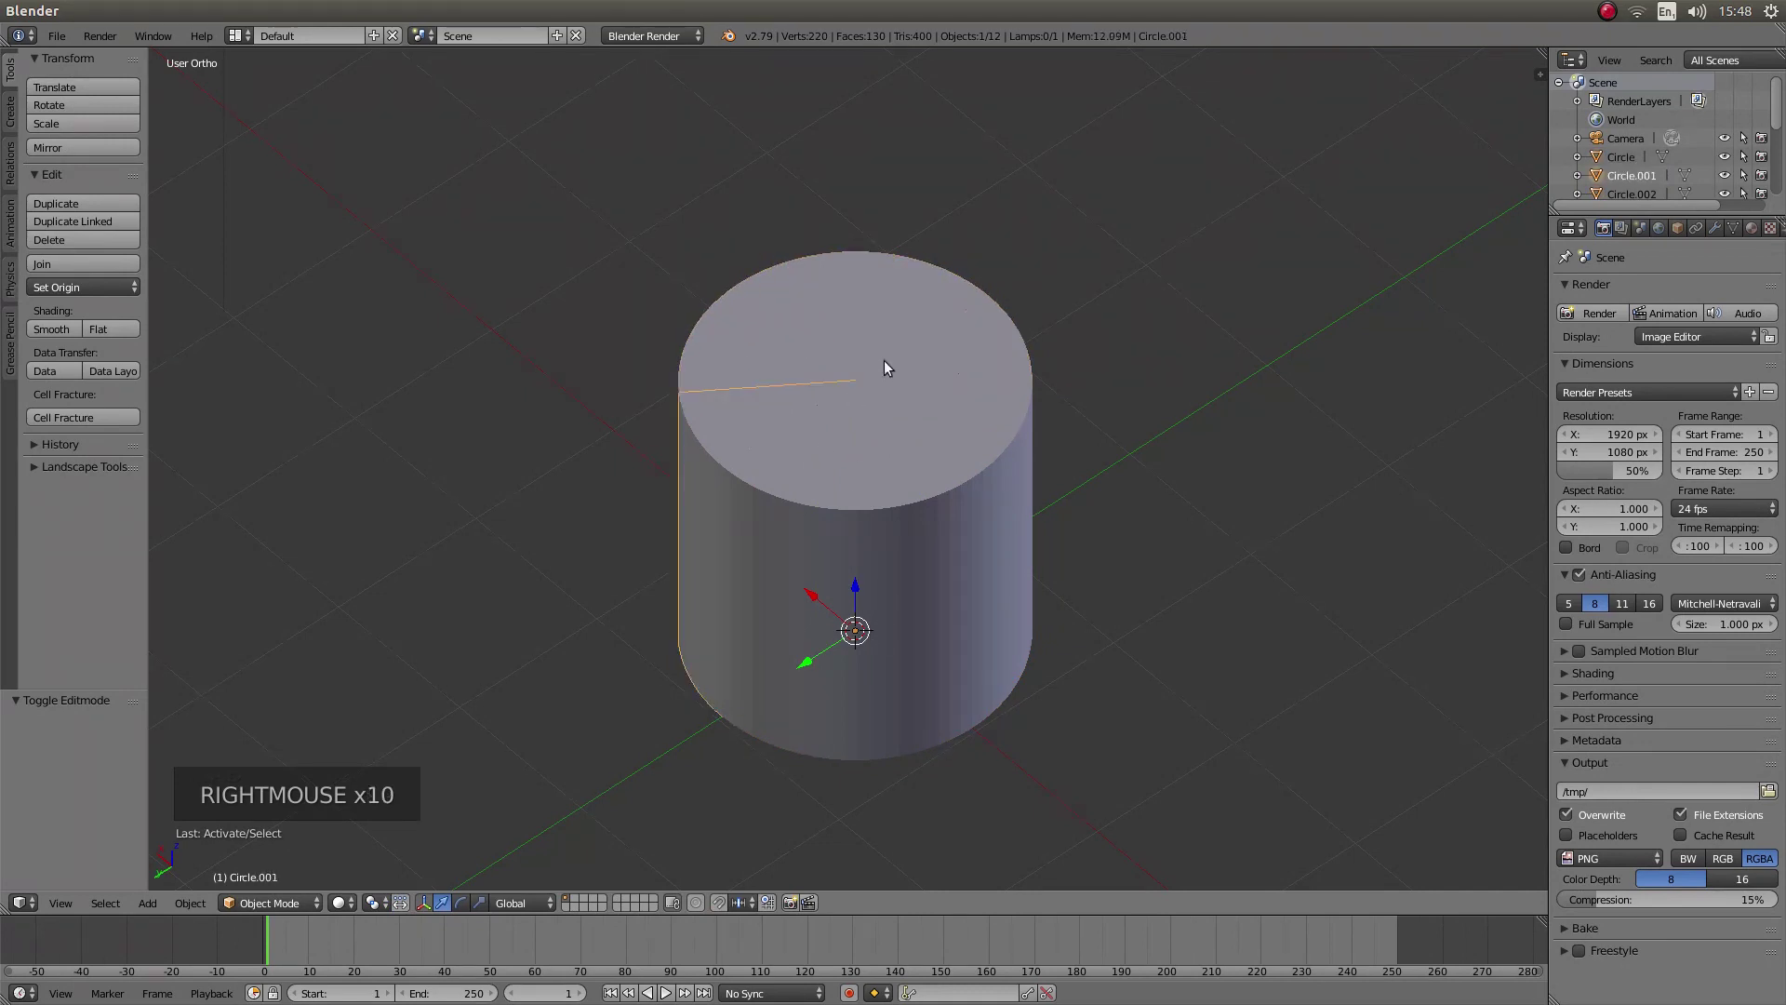
- In top view, slide wedges Circle.001 and Circle.004 up-right, out of the pie
key("KP_7")
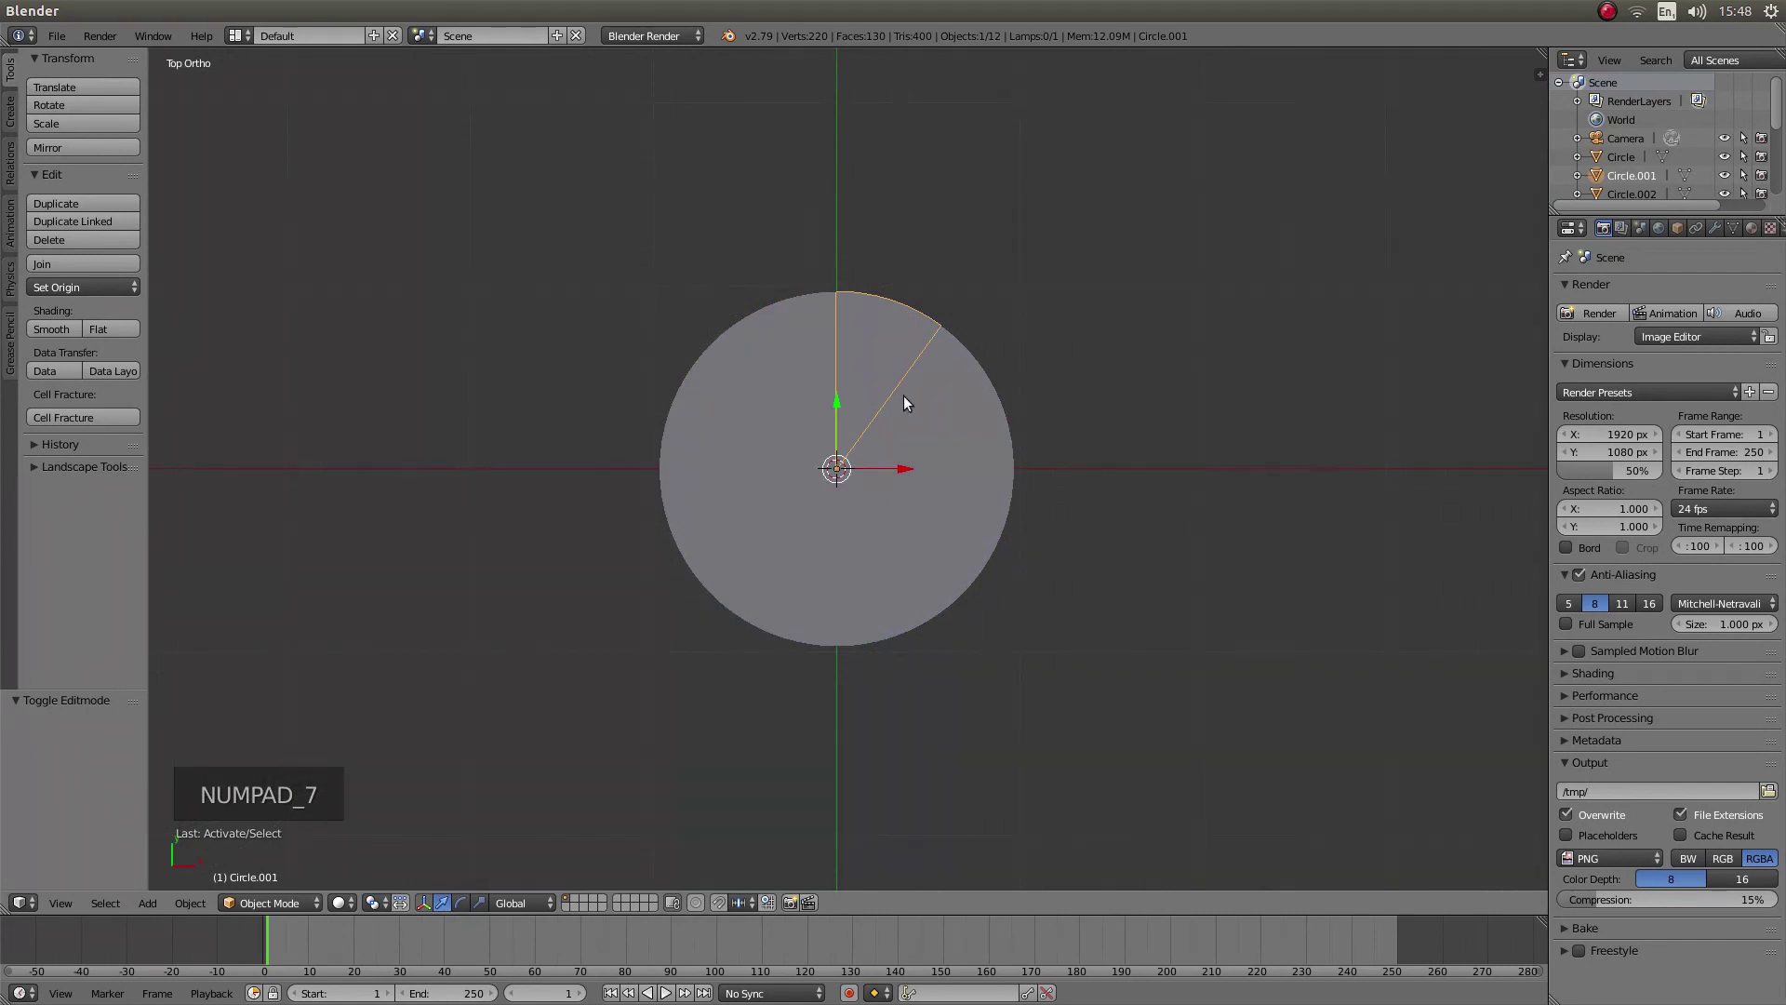
key("g")
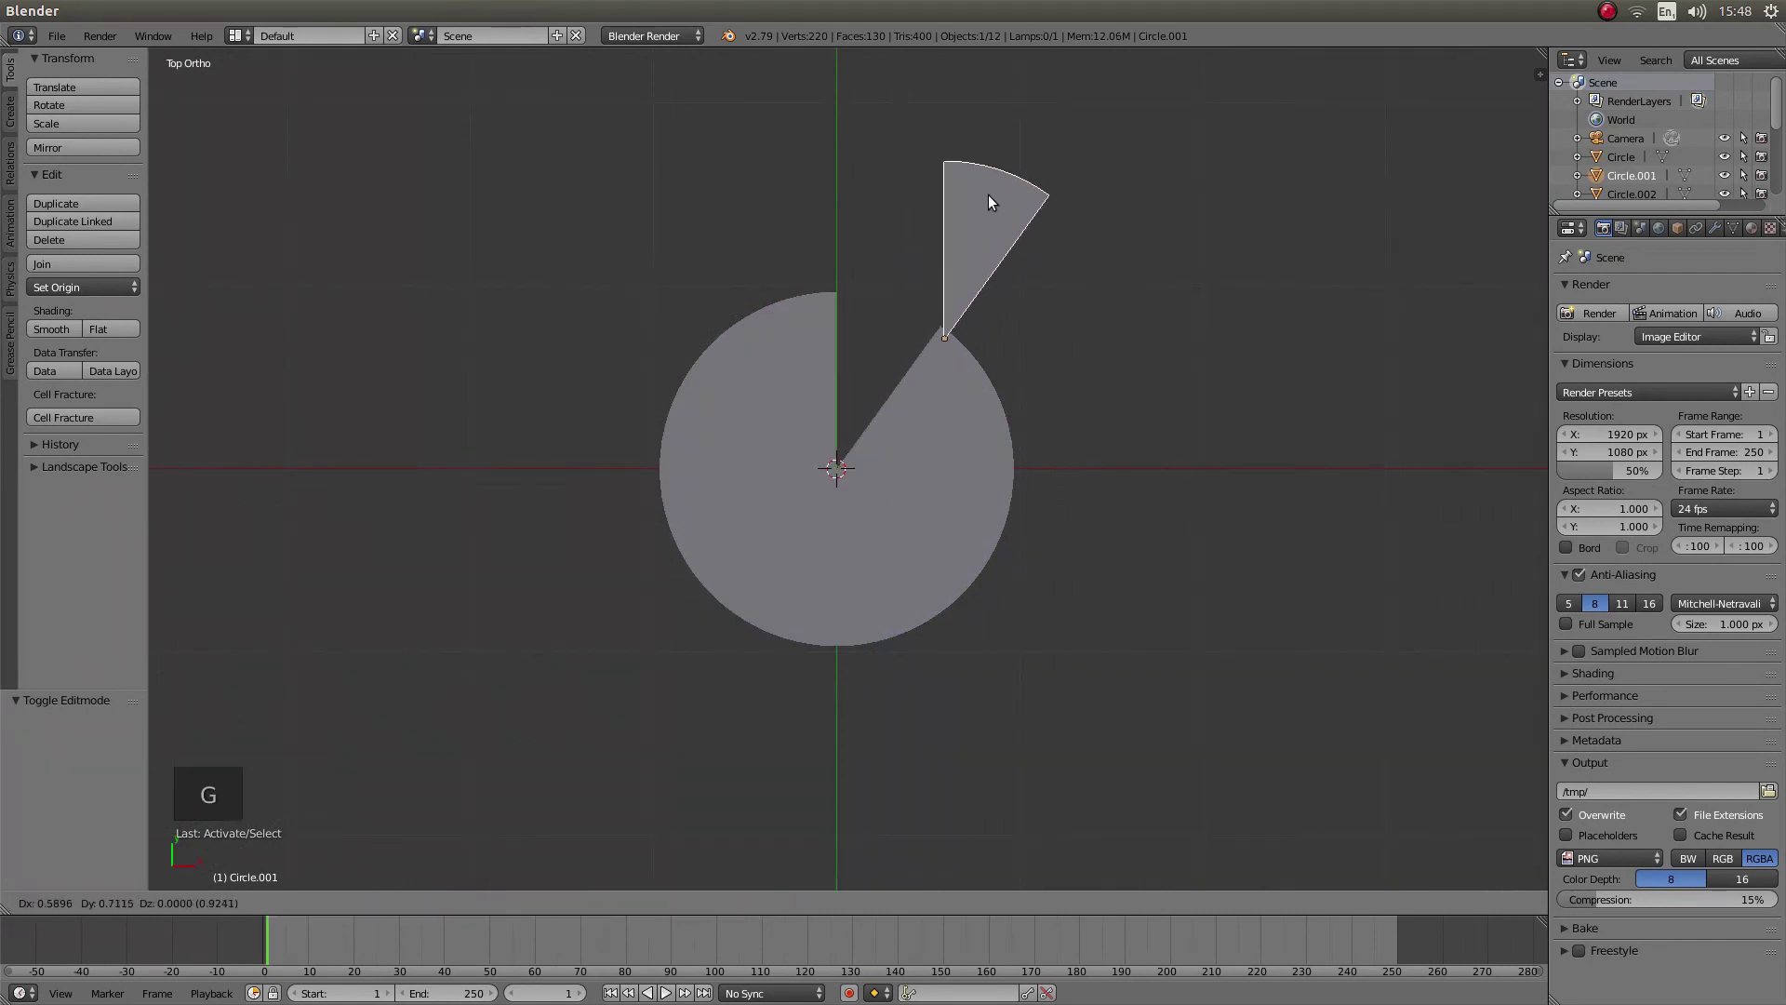
left_click(993, 211)
right_click(928, 421)
key("g")
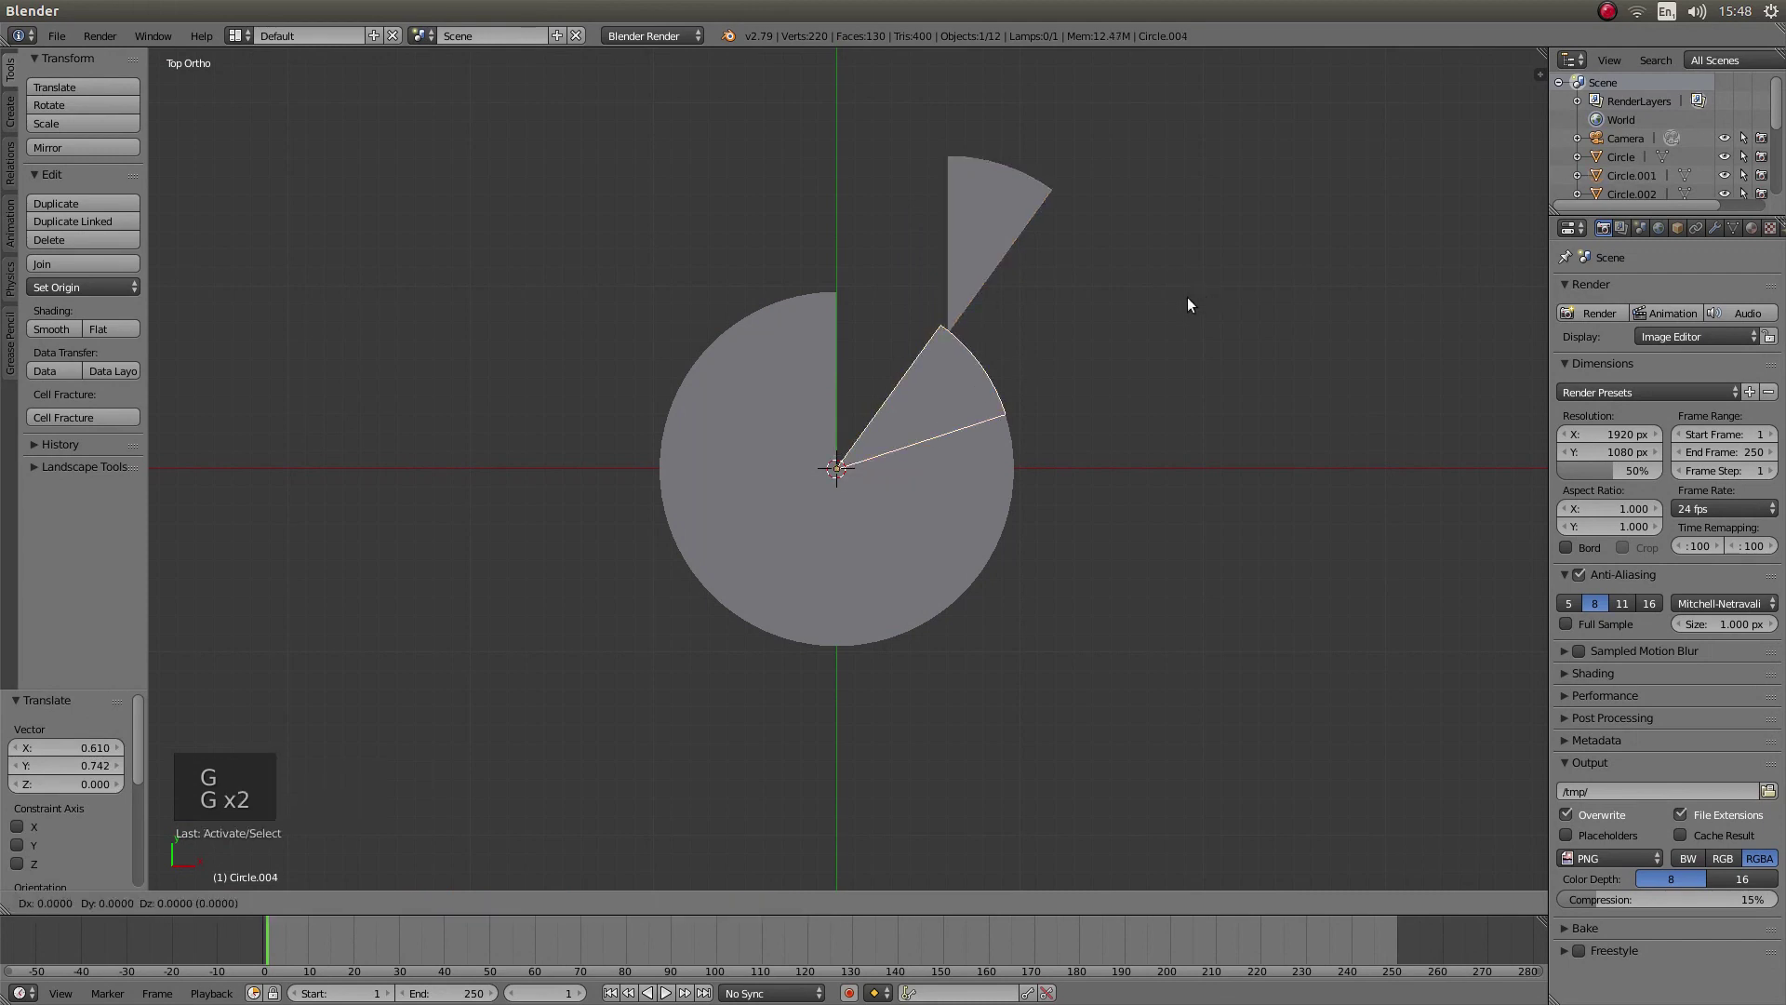
left_click(1321, 230)
- Pull Circle.007 to the right and the lower-right wedge Circle down-right, away from the pie
right_click(952, 452)
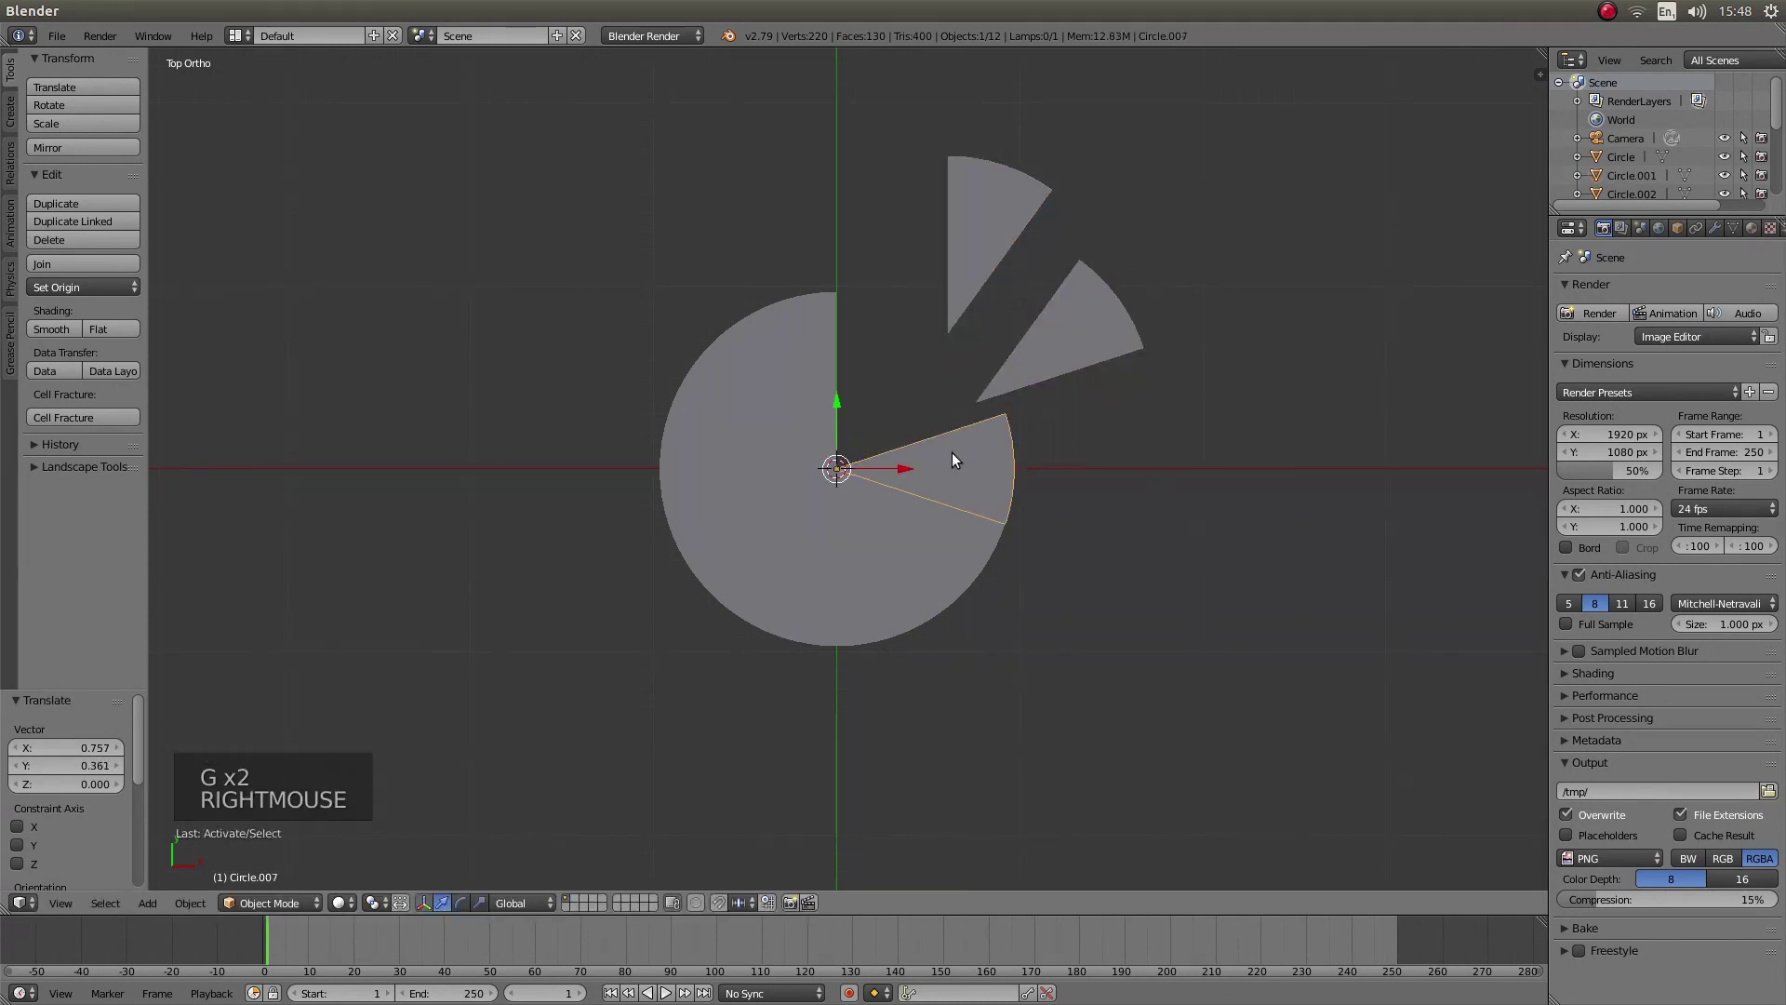
key("g")
left_click(1200, 493)
right_click(906, 515)
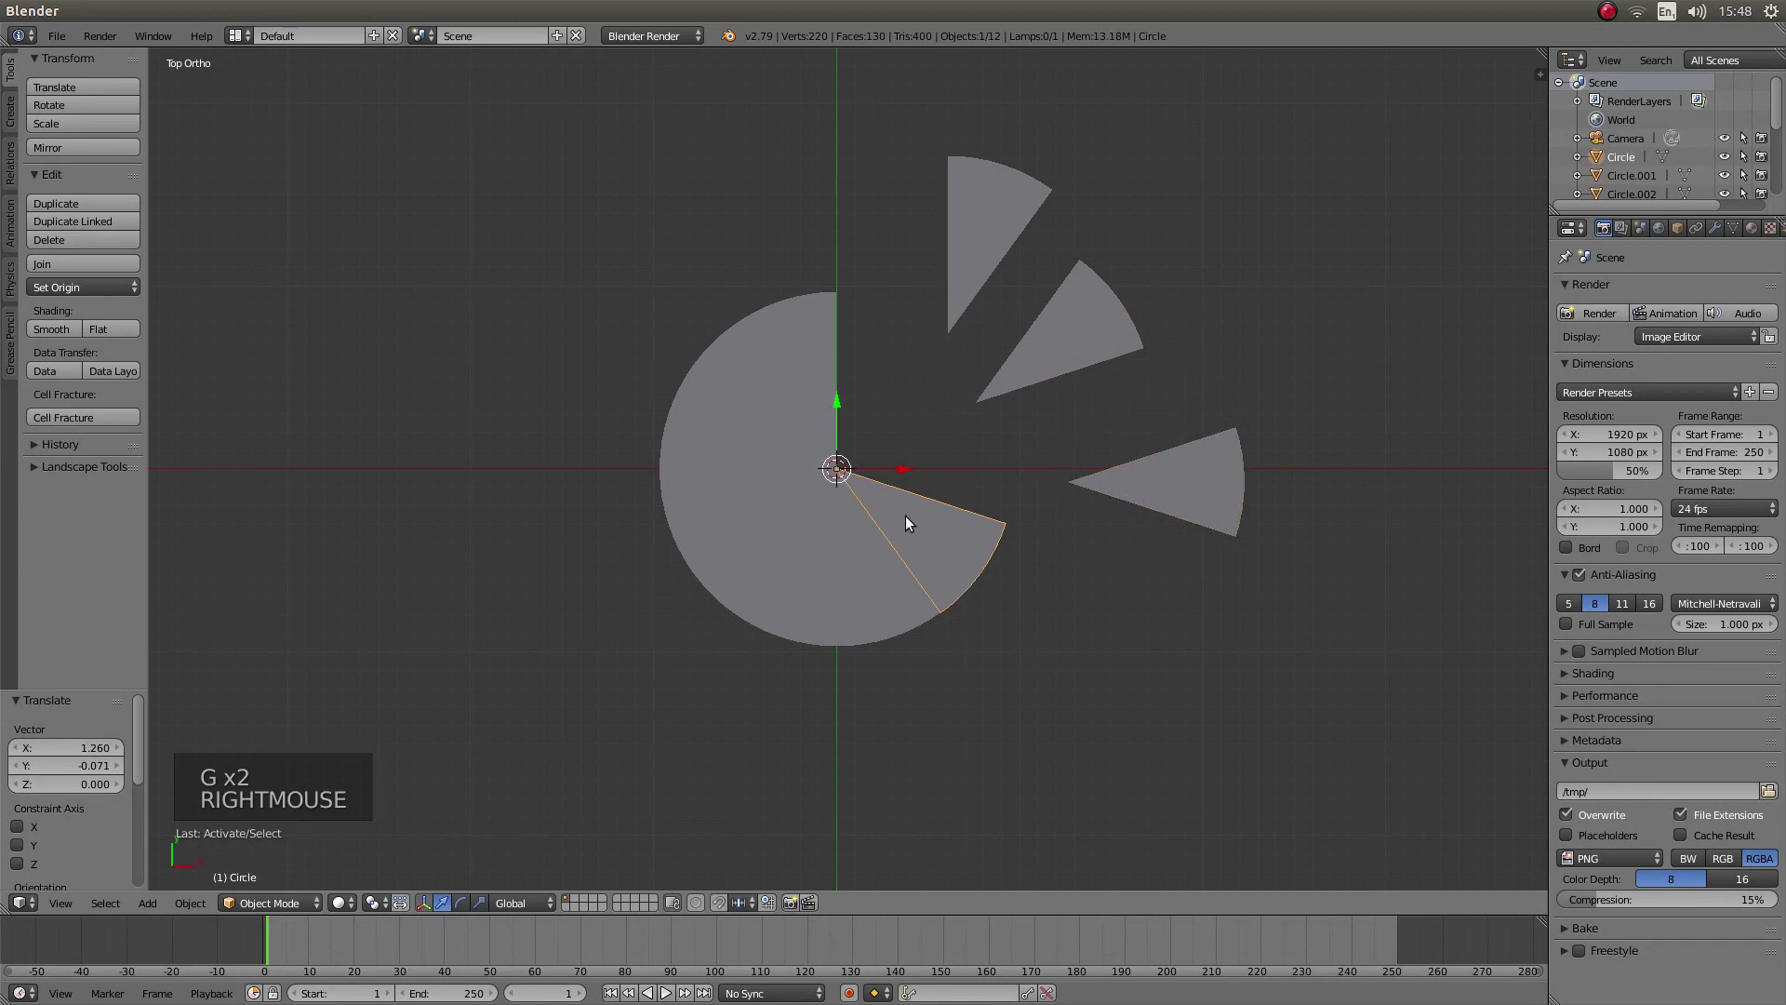
key("g")
left_click(1070, 622)
middle_click_drag(1049, 480, 896, 315)
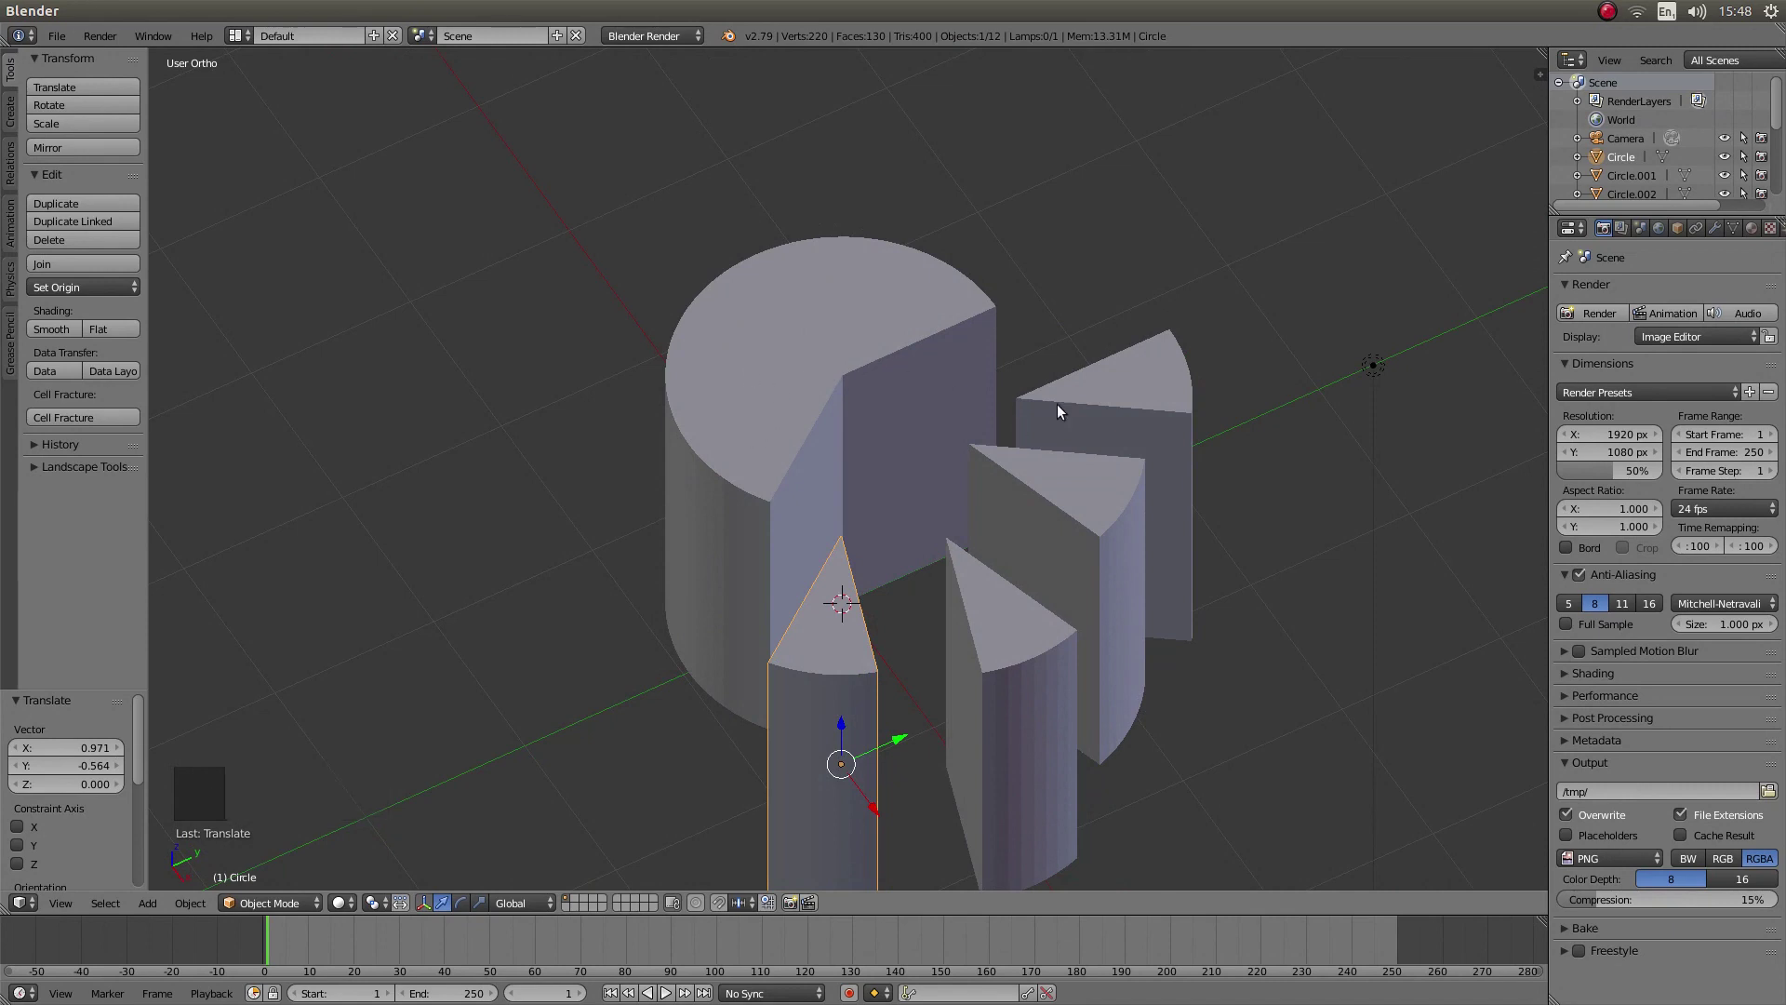
scroll(928, 388, "down", 2)
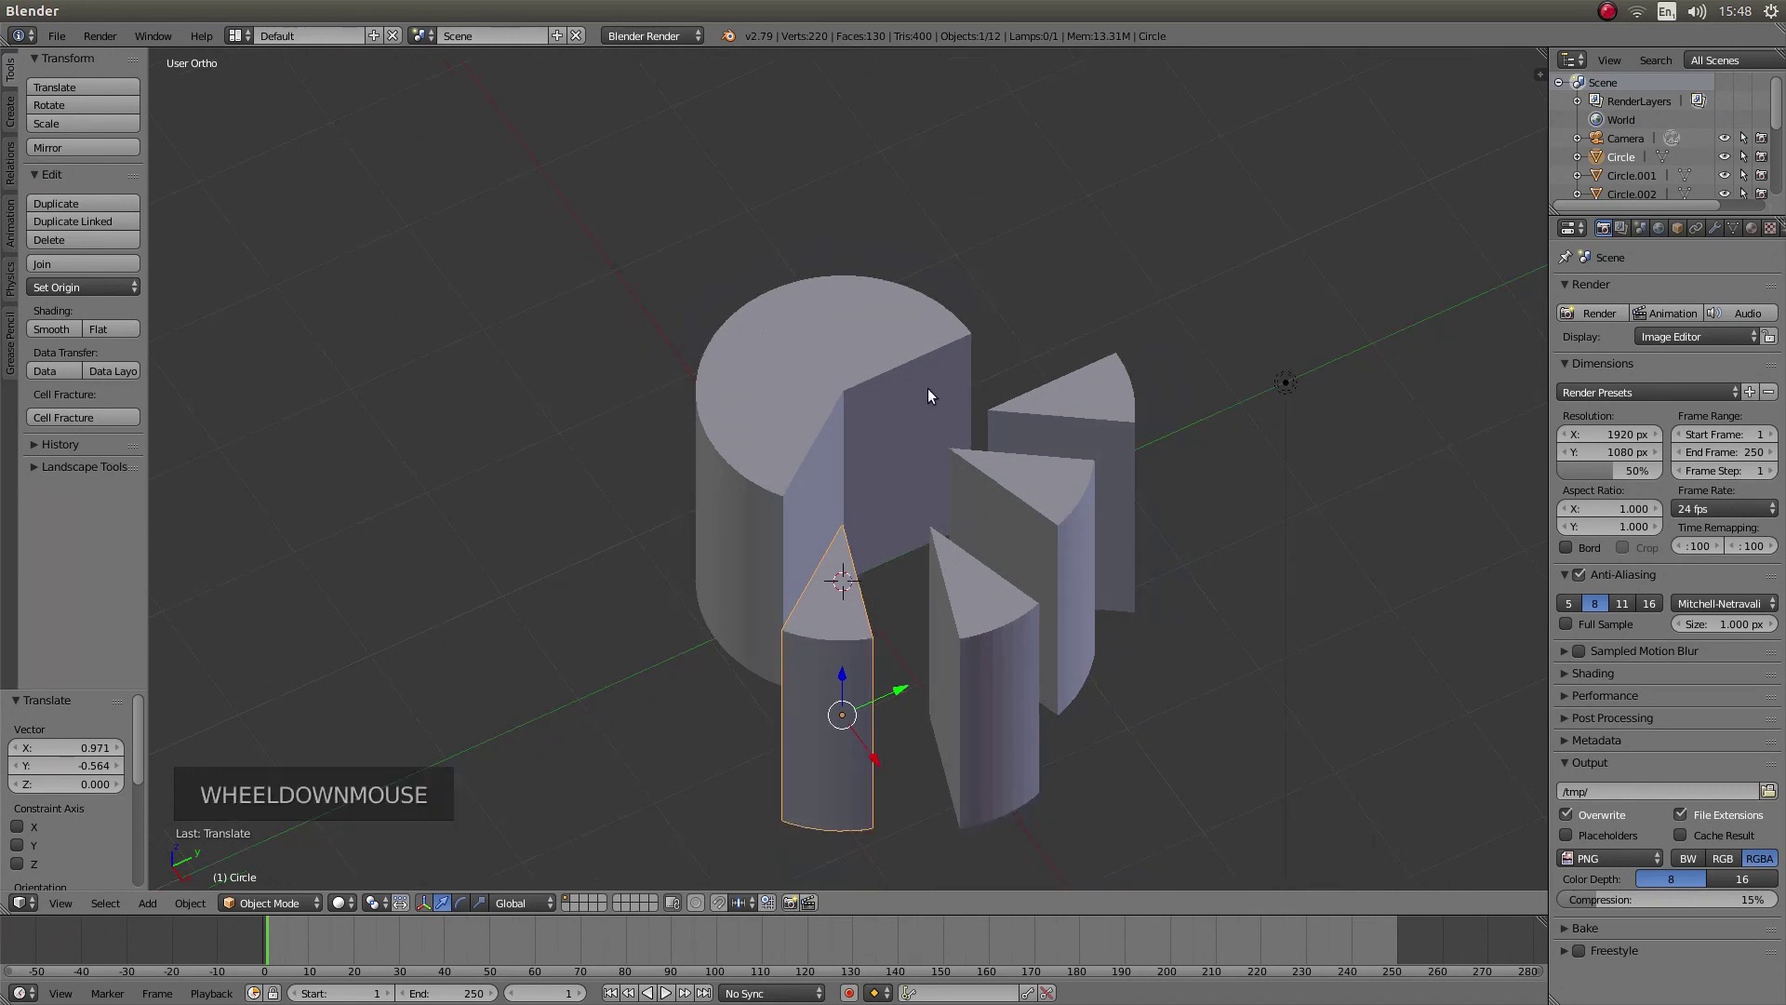